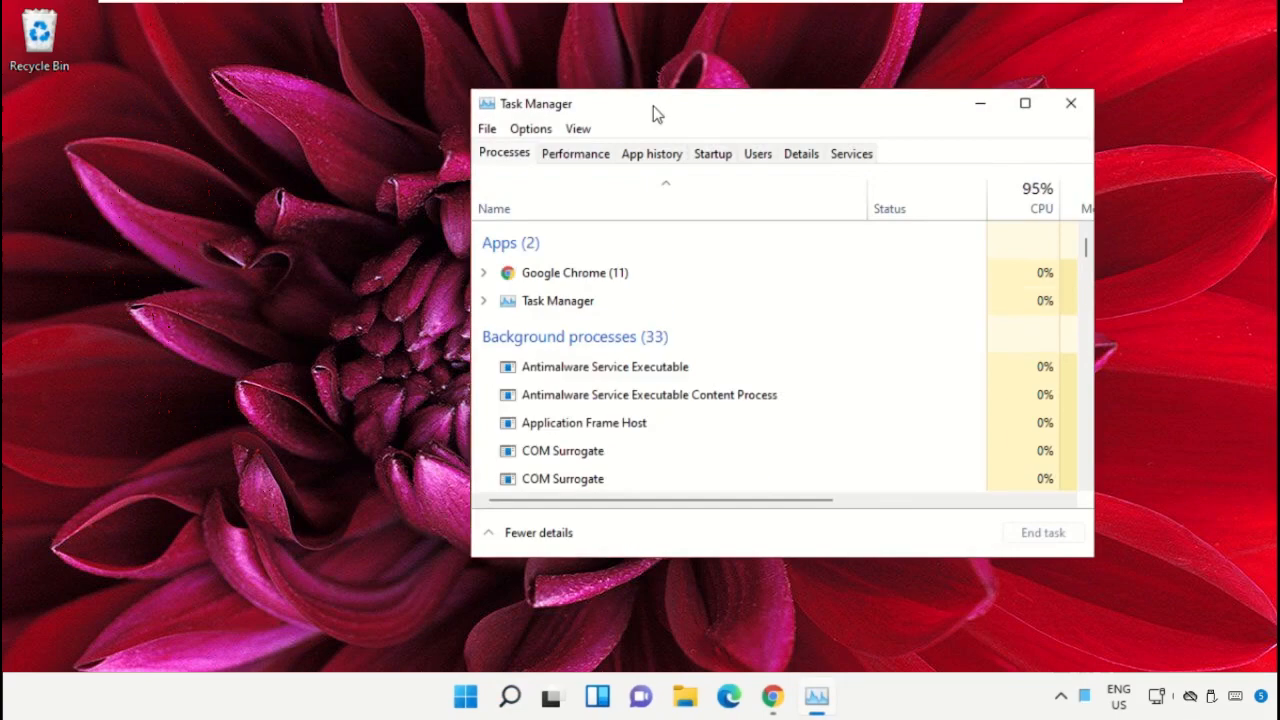
Start creating a new task from Task Manager and place its dialog beside the Task Manager window
{"action": "left_click_drag", "start_coordinate": [652, 106], "coordinate": [291, 200]}
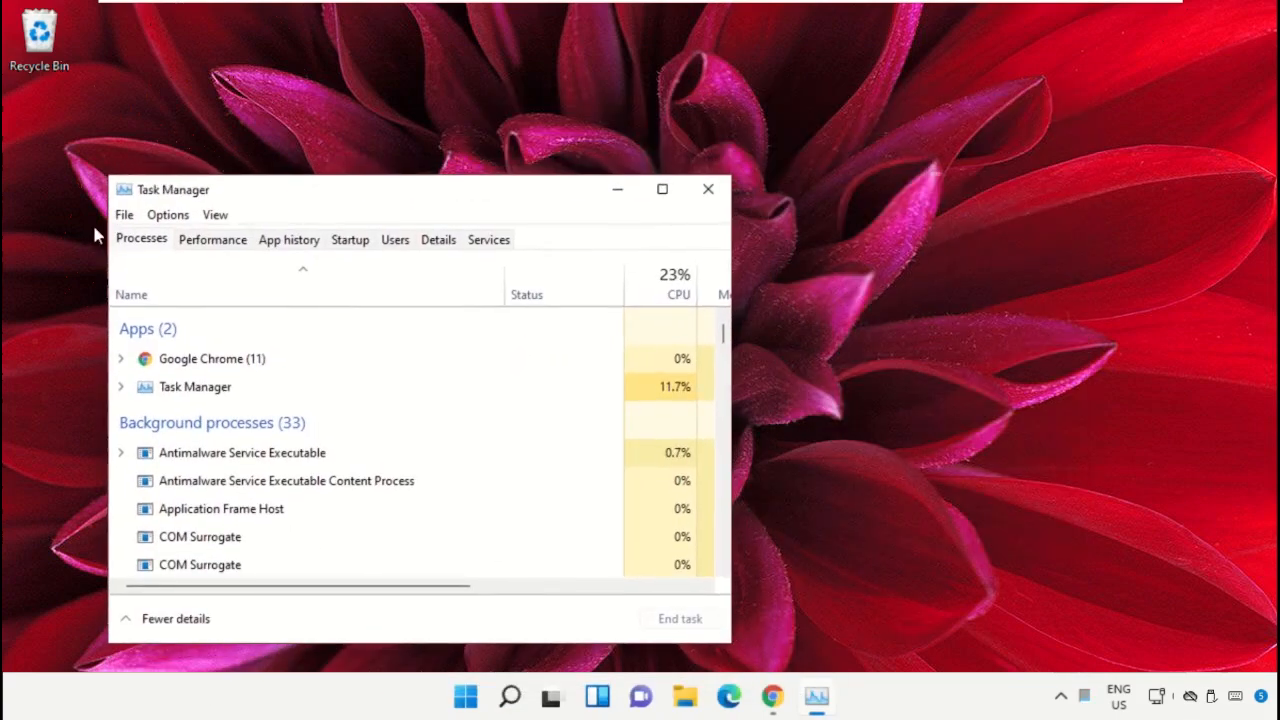
{"action": "left_click", "coordinate": [167, 214]}
{"action": "mouse_move", "coordinate": [121, 214]}
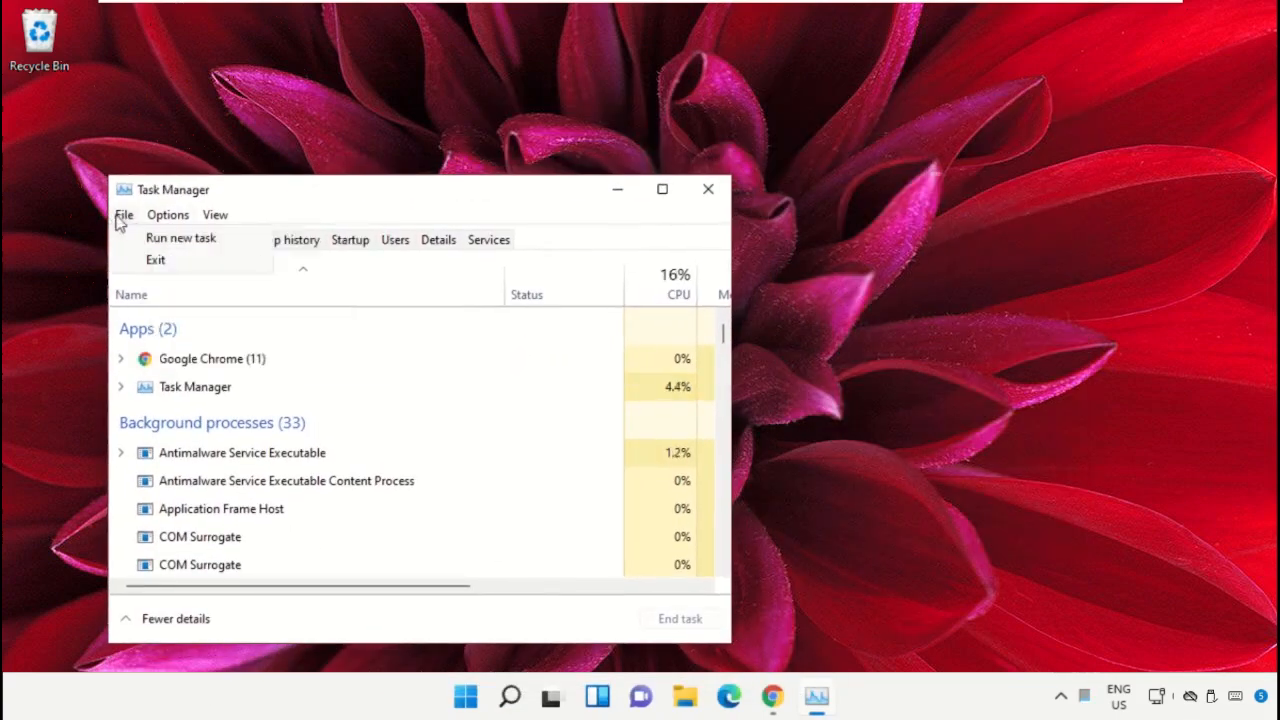
{"action": "left_click", "coordinate": [145, 240]}
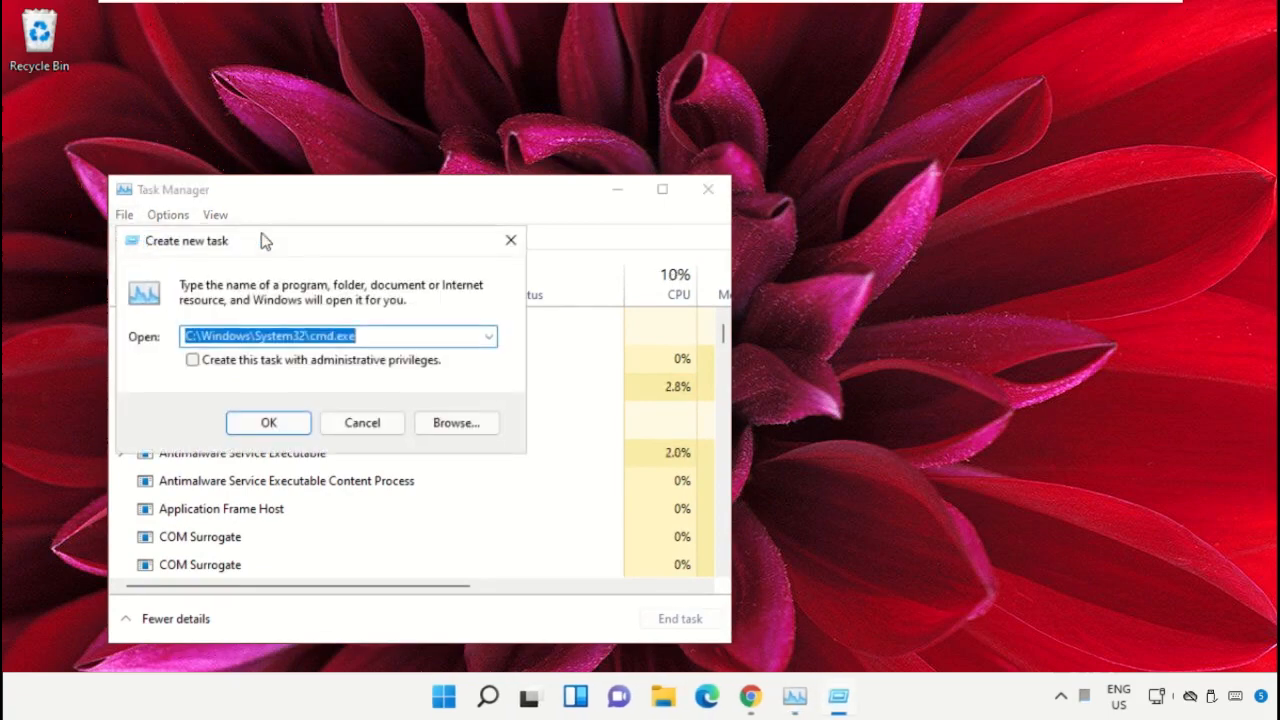
{"action": "left_click_drag", "start_coordinate": [261, 240], "coordinate": [893, 194]}
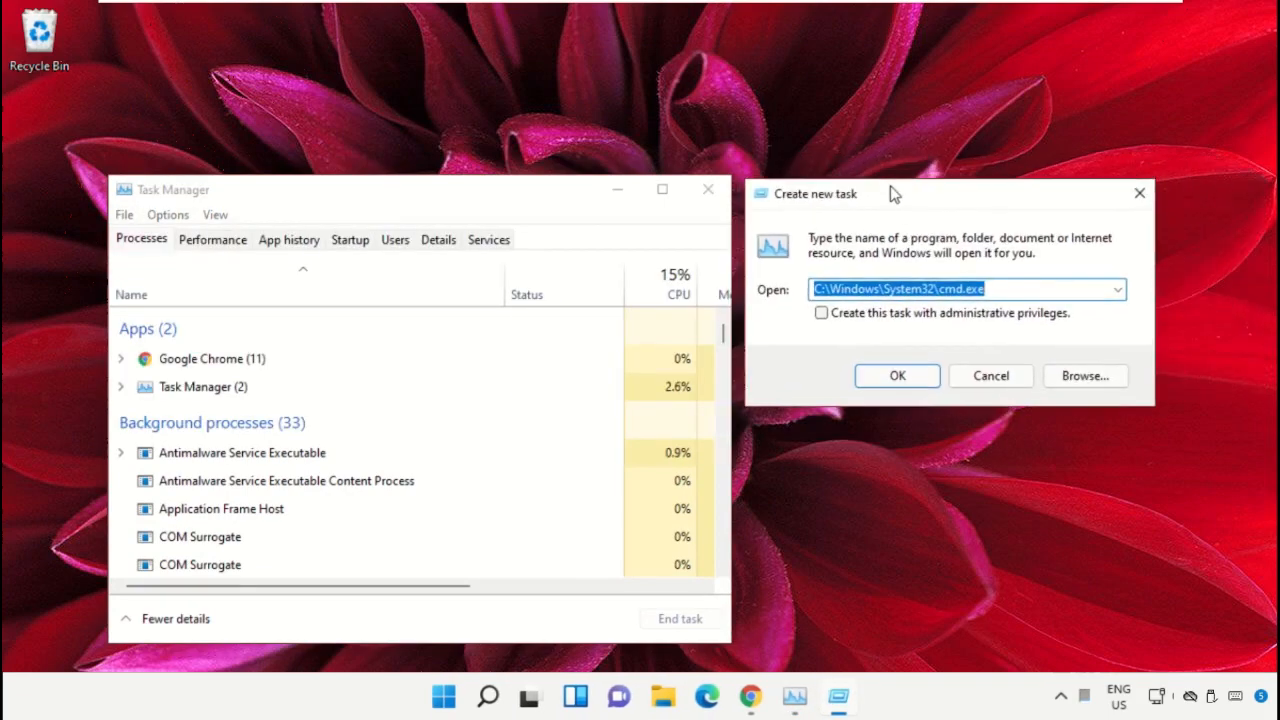
Browse for the program to open, going to the System32 folder inside Windows on Local Disk (C:)
{"action": "left_click", "coordinate": [1072, 384]}
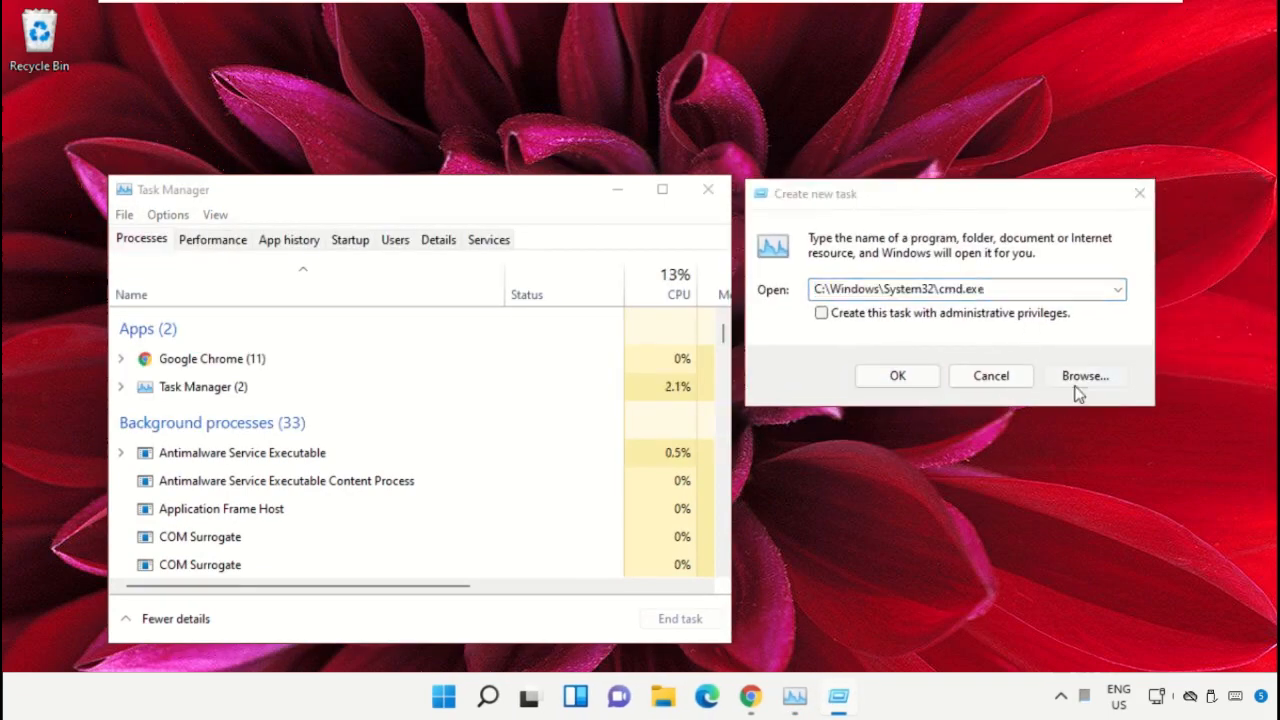
{"action": "left_click", "coordinate": [697, 302]}
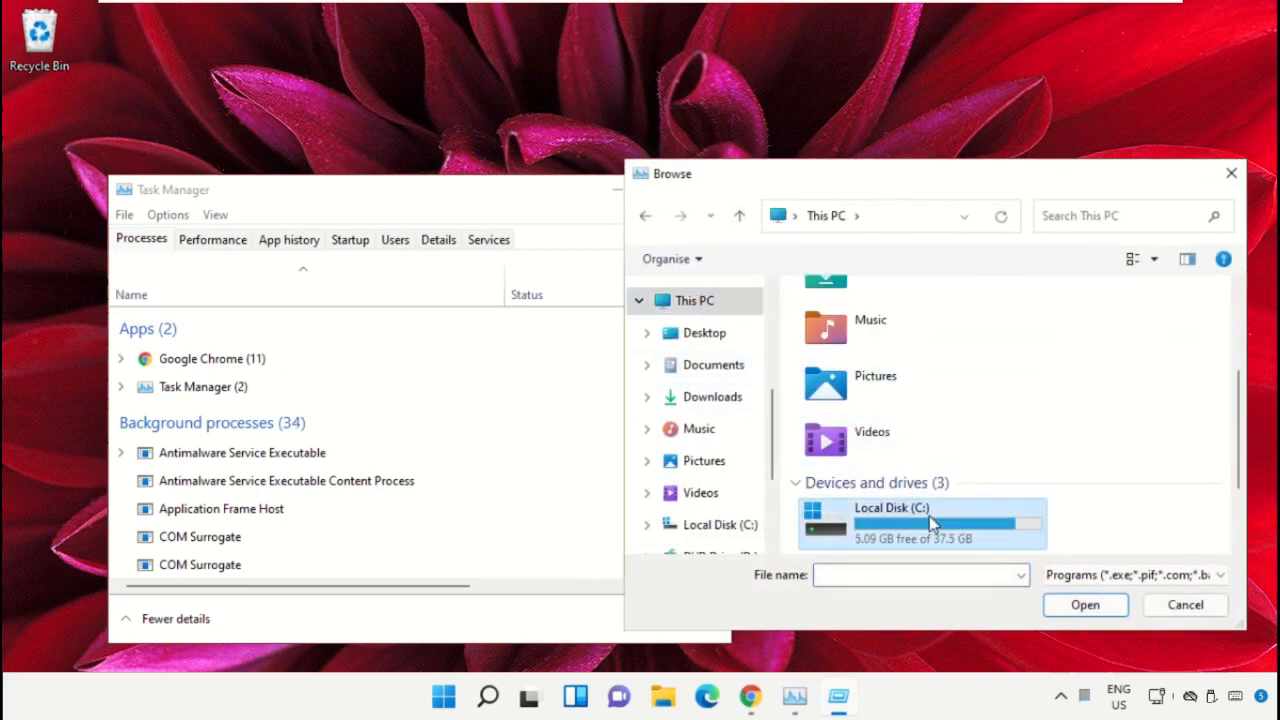
{"action": "double_click", "coordinate": [930, 522]}
{"action": "scroll", "coordinate": [912, 422], "scroll_direction": "down", "scroll_amount": 2}
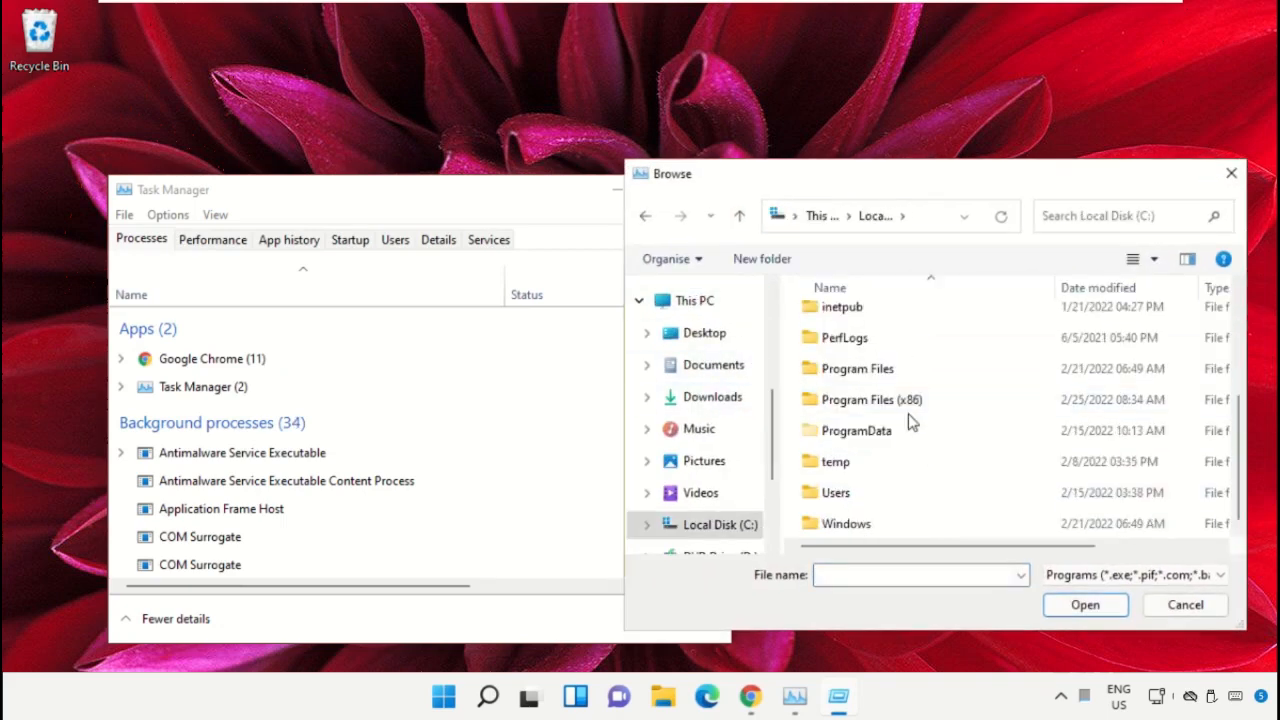
{"action": "double_click", "coordinate": [866, 524]}
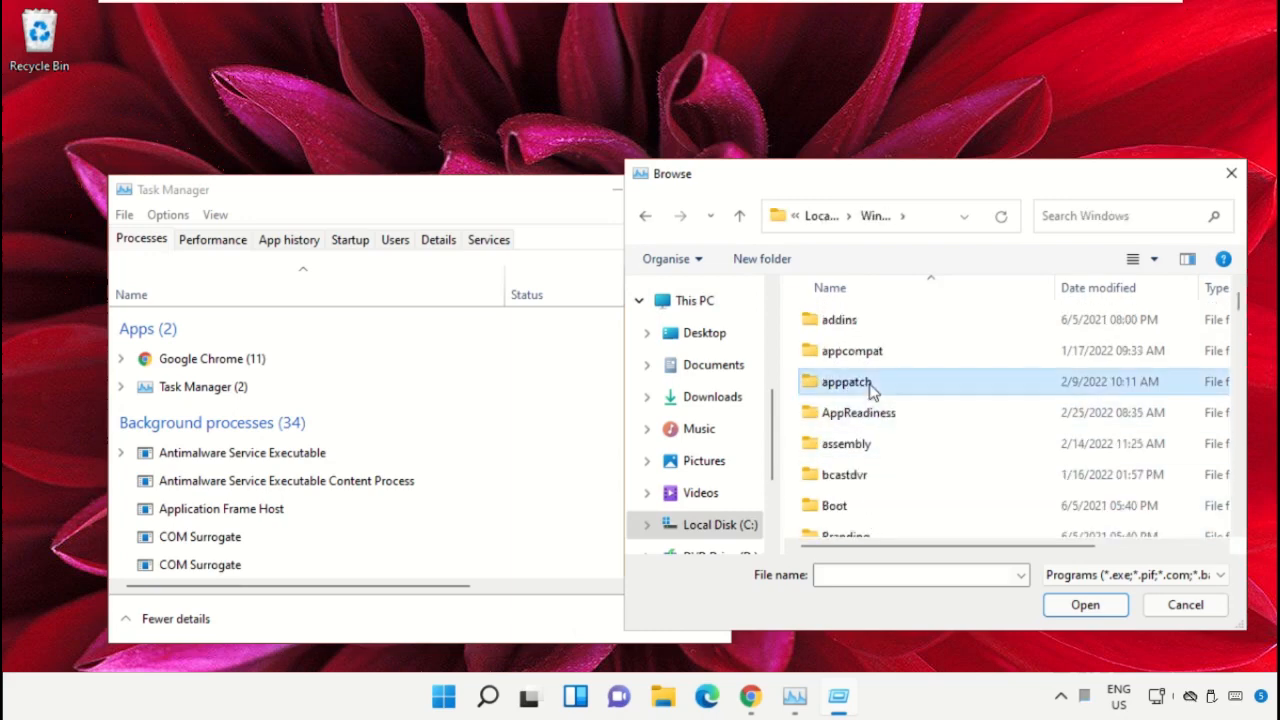
{"action": "type", "text": "sys"}
{"action": "double_click", "coordinate": [857, 348]}
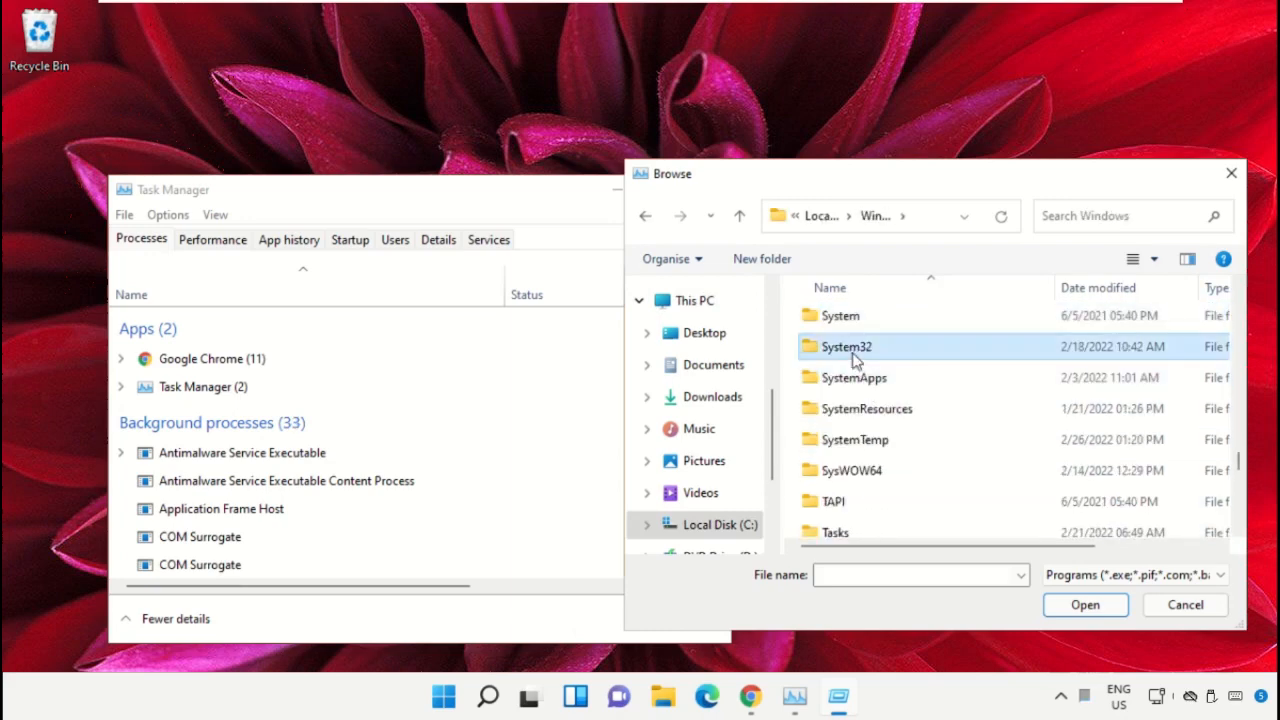
Find cmd.exe in the System32 folder and choose it as the program for the new task
{"action": "scroll", "coordinate": [878, 400], "scroll_direction": "down", "scroll_amount": 2}
{"action": "scroll", "coordinate": [880, 400], "scroll_direction": "down", "scroll_amount": 3}
{"action": "left_click", "coordinate": [880, 400]}
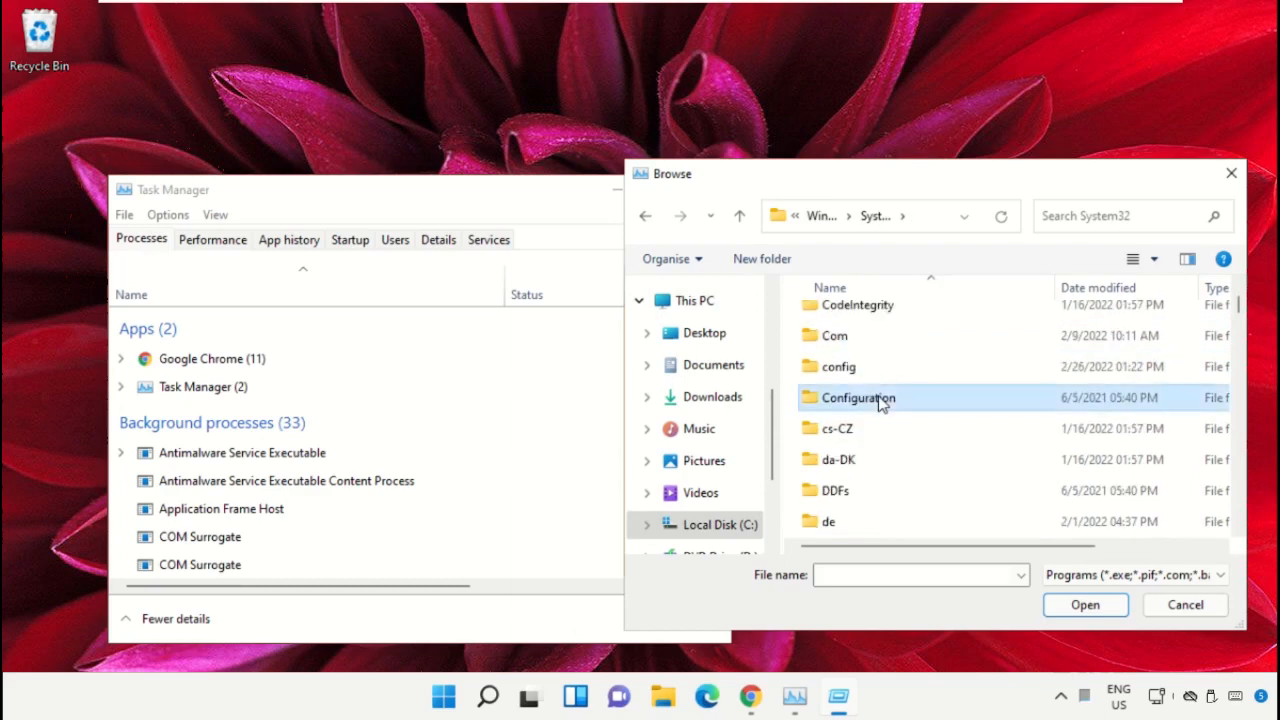
{"action": "key", "text": "Down"}
{"action": "key", "text": "Down"}
{"action": "key", "text": "Down"}
{"action": "key", "text": "Down"}
{"action": "key", "text": "Down"}
{"action": "key", "text": "Down"}
{"action": "key", "text": "Down"}
{"action": "key", "text": "Down"}
{"action": "key", "text": "Down"}
{"action": "key", "text": "Down"}
{"action": "key", "text": "Down"}
{"action": "key", "text": "Down"}
{"action": "key", "text": "Down"}
{"action": "key", "text": "Down"}
{"action": "key", "text": "Down"}
{"action": "key", "text": "Down"}
{"action": "key", "text": "Down"}
{"action": "key", "text": "Down"}
{"action": "key", "text": "Down"}
{"action": "key", "text": "Down"}
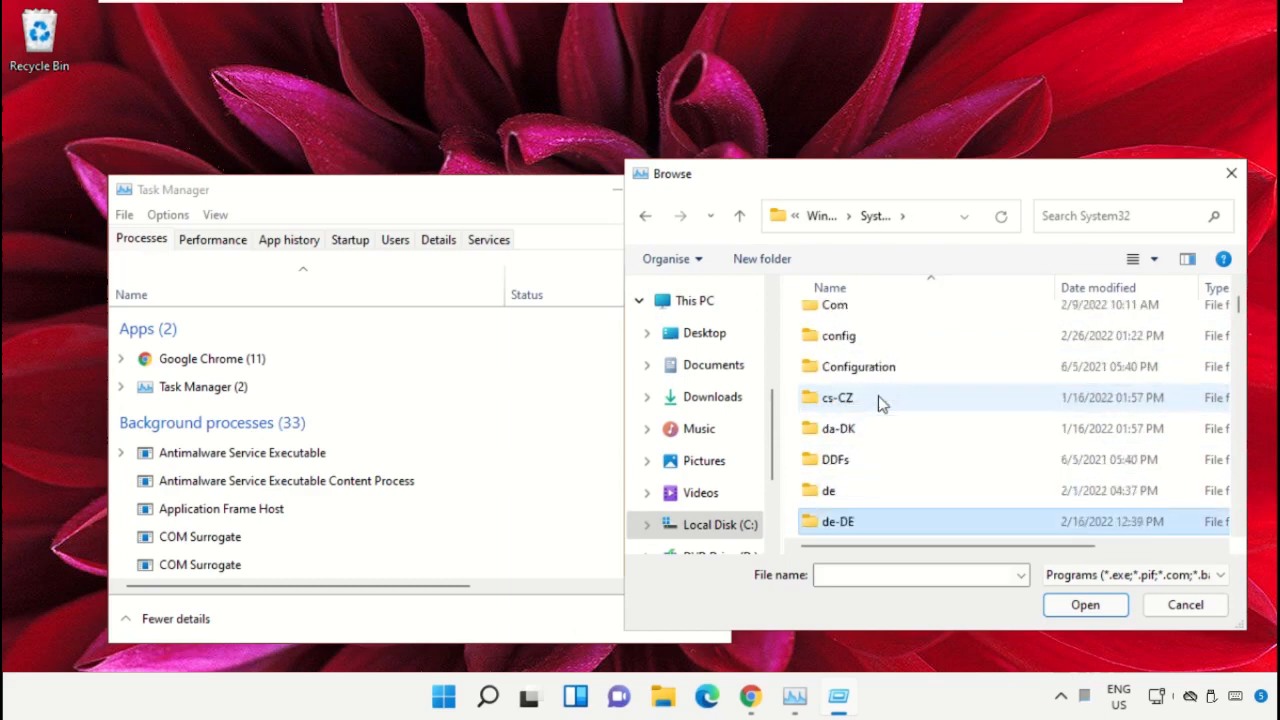
{"action": "key", "text": "Down"}
{"action": "key", "text": "Down"}
{"action": "key", "text": "Down"}
{"action": "key", "text": "Down"}
{"action": "key", "text": "Down"}
{"action": "key", "text": "Down"}
{"action": "key", "text": "Down"}
{"action": "key", "text": "Down"}
{"action": "key", "text": "Down"}
{"action": "key", "text": "Down"}
{"action": "key", "text": "Down"}
{"action": "key", "text": "Down"}
{"action": "key", "text": "Down"}
{"action": "key", "text": "Down"}
{"action": "key", "text": "Down"}
{"action": "key", "text": "Down"}
{"action": "key", "text": "Down"}
{"action": "key", "text": "Down"}
{"action": "key", "text": "Down"}
{"action": "key", "text": "Down"}
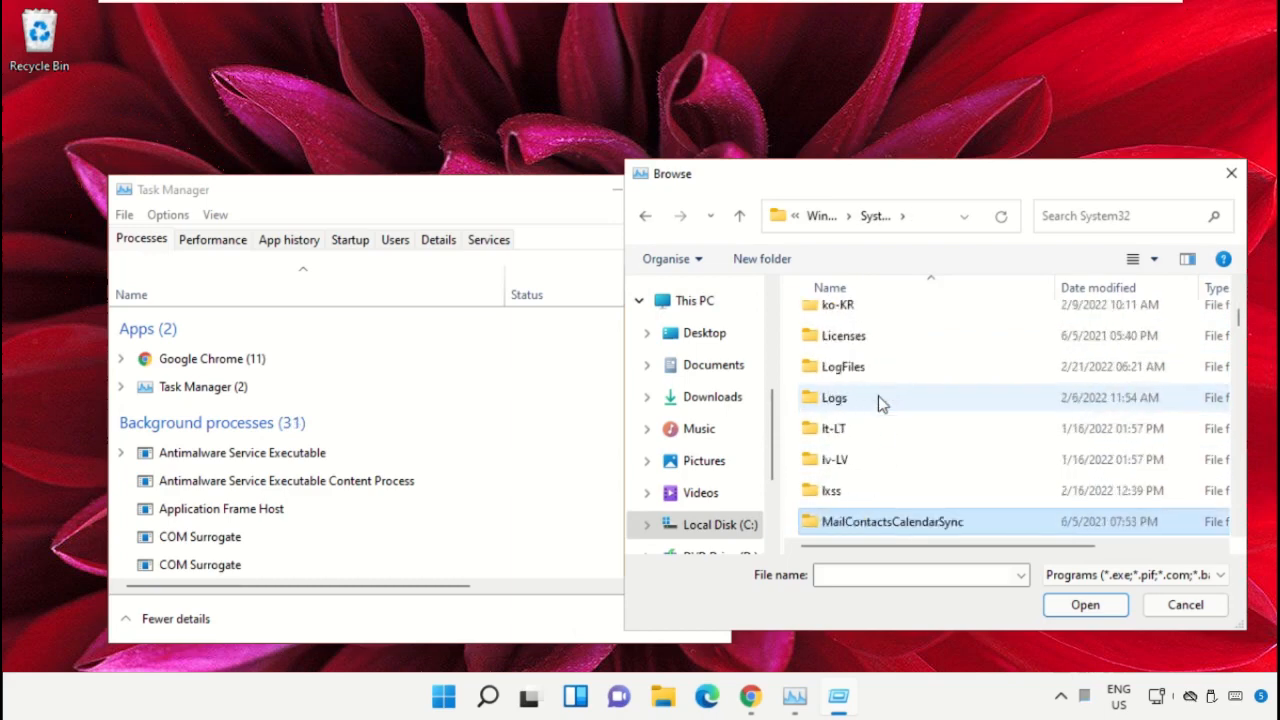
{"action": "key", "text": "Down"}
{"action": "key", "text": "Down"}
{"action": "key", "text": "Down"}
{"action": "key", "text": "Down"}
{"action": "key", "text": "Down"}
{"action": "key", "text": "Down"}
{"action": "key", "text": "Down"}
{"action": "key", "text": "Down"}
{"action": "key", "text": "Down"}
{"action": "key", "text": "Down"}
{"action": "key", "text": "Down"}
{"action": "key", "text": "Down"}
{"action": "key", "text": "Down"}
{"action": "key", "text": "Down"}
{"action": "key", "text": "Down"}
{"action": "key", "text": "Down"}
{"action": "key", "text": "Down"}
{"action": "key", "text": "Down"}
{"action": "key", "text": "Down"}
{"action": "key", "text": "Down"}
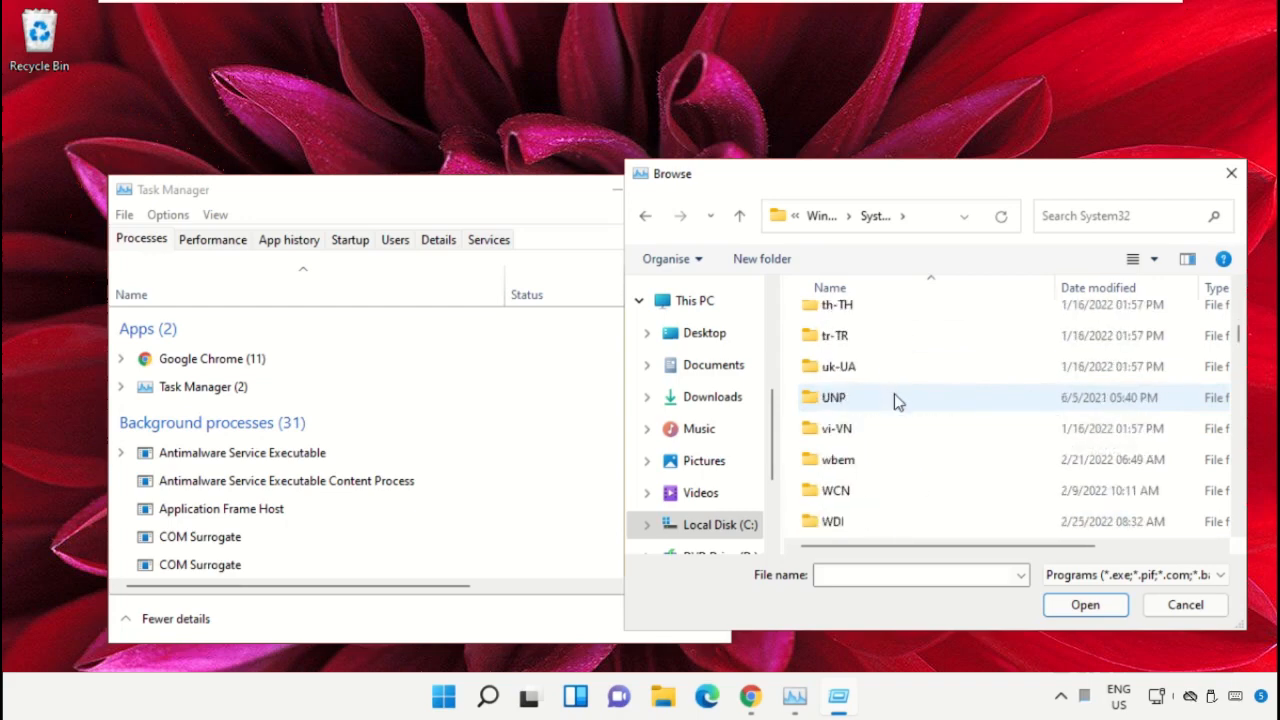
{"action": "type", "text": "cmd.exe"}
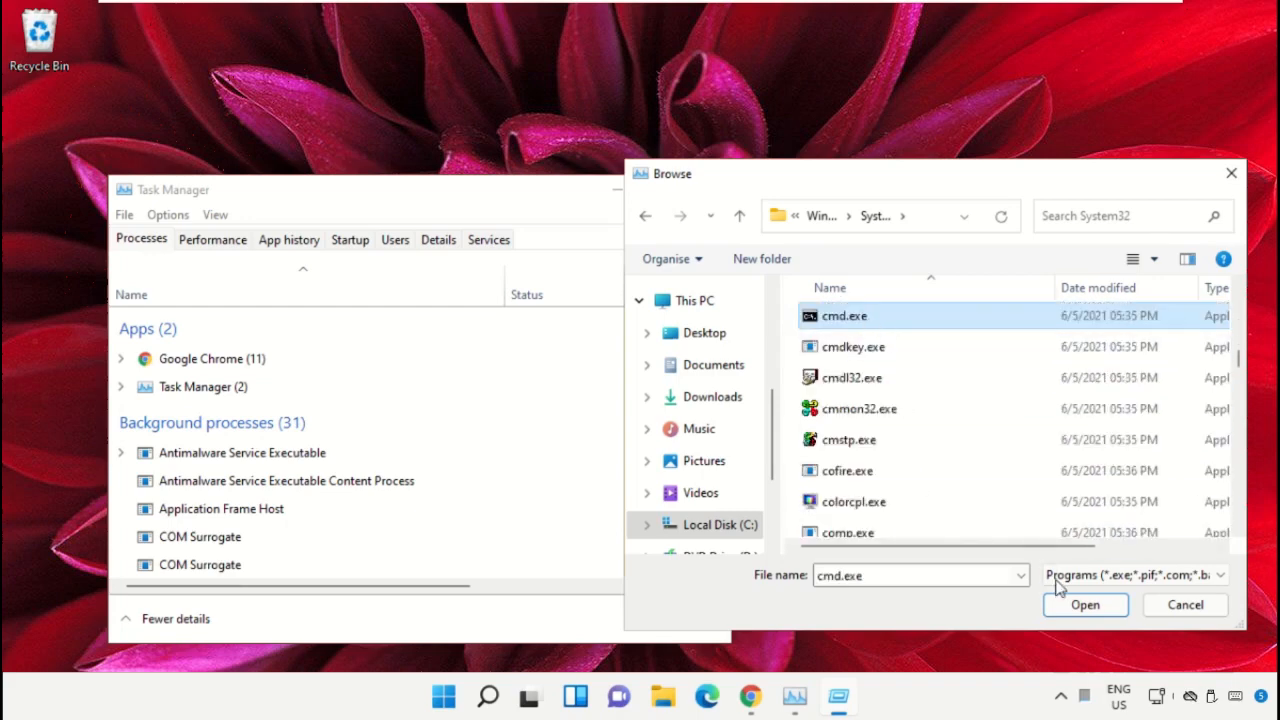
{"action": "left_click", "coordinate": [1066, 608]}
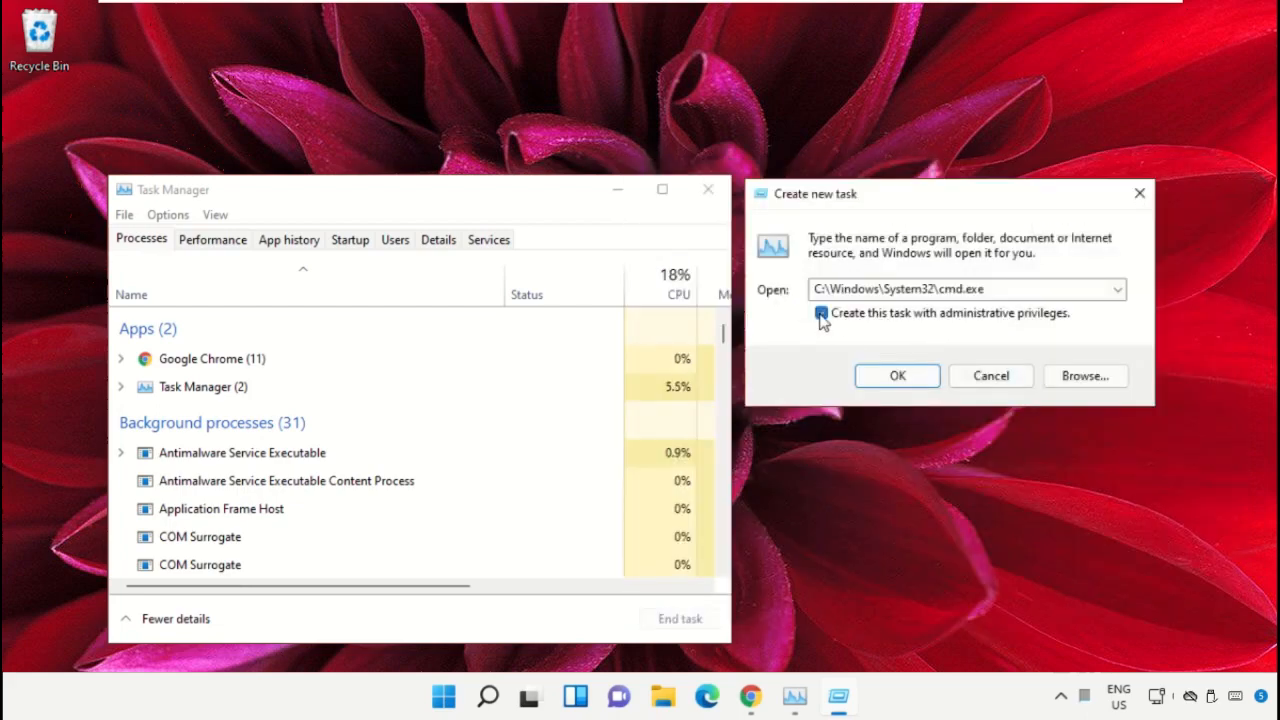
Run cmd.exe with administrative privileges and minimize Task Manager
{"action": "left_click", "coordinate": [821, 314]}
{"action": "left_click", "coordinate": [910, 377]}
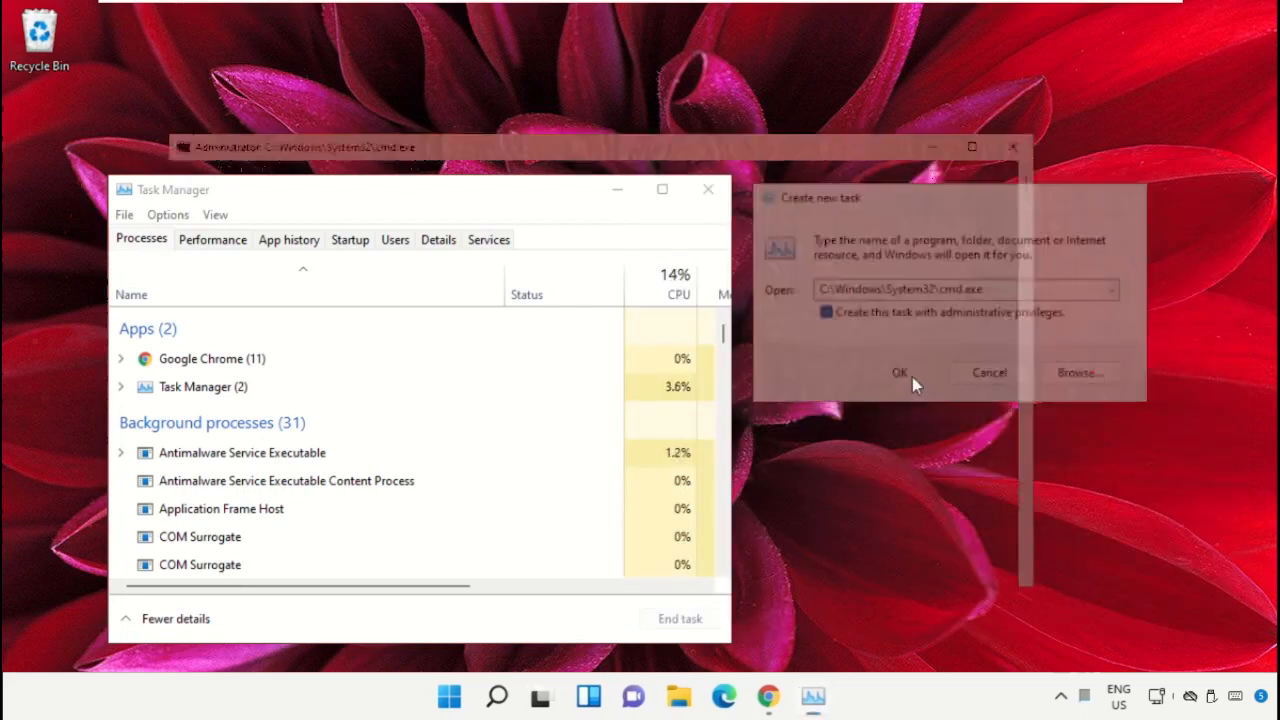
{"action": "left_click", "coordinate": [625, 192]}
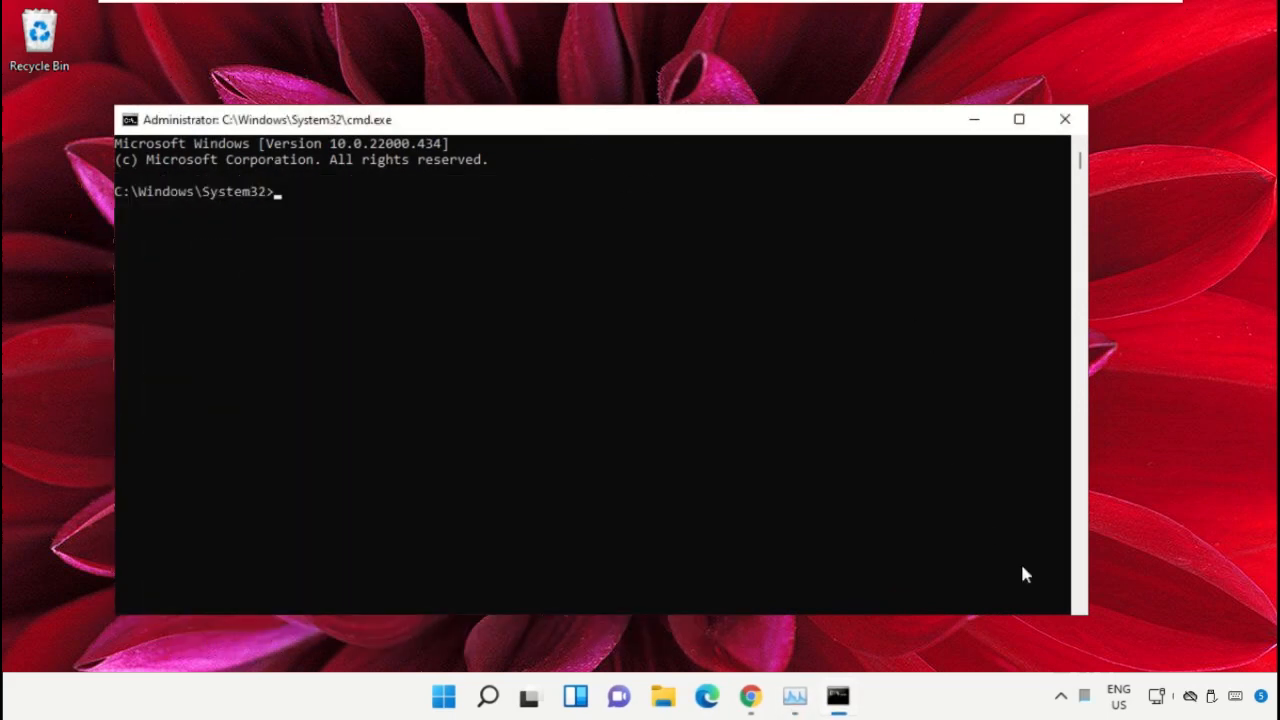
Shrink the Command Prompt window and move it towards the middle of the desktop
{"action": "left_click_drag", "start_coordinate": [1088, 619], "coordinate": [864, 498]}
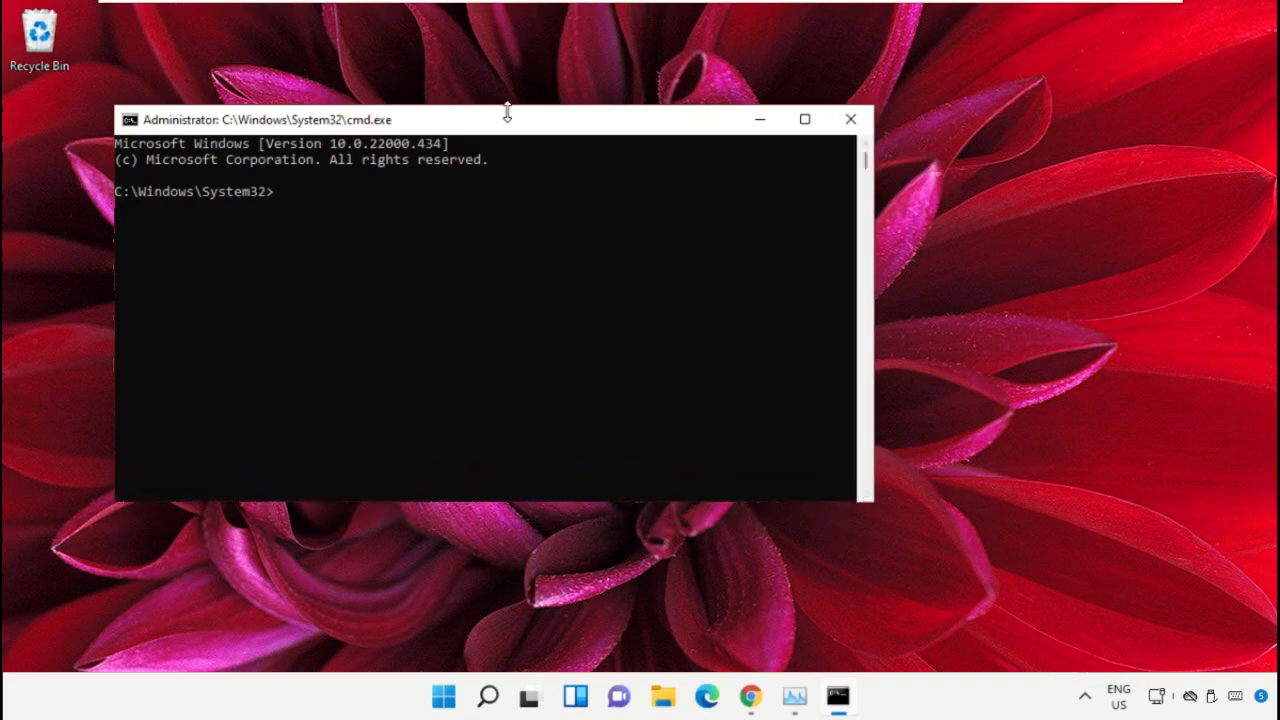
{"action": "left_click_drag", "start_coordinate": [500, 127], "coordinate": [628, 267]}
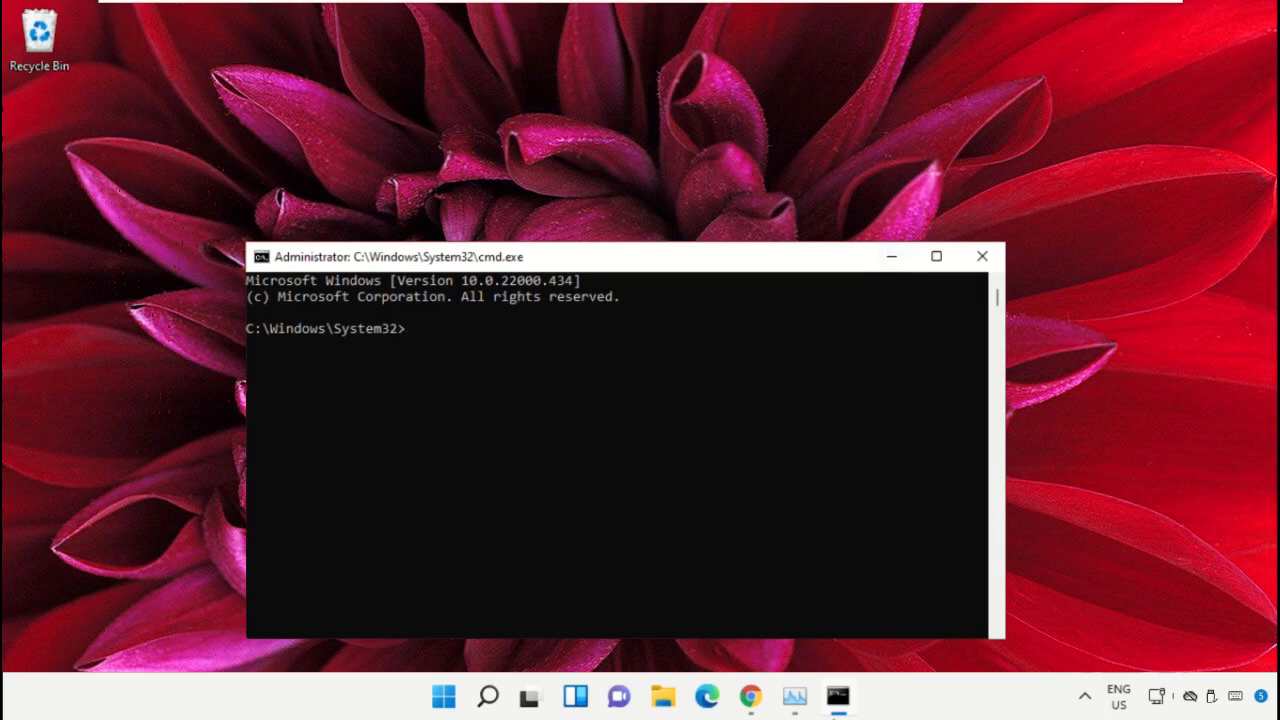
Switch to Google Chrome, search Google for "hows.tech windows commands" and open the Important Windows Commands result
{"action": "left_click", "coordinate": [750, 696]}
{"action": "left_click", "coordinate": [430, 357]}
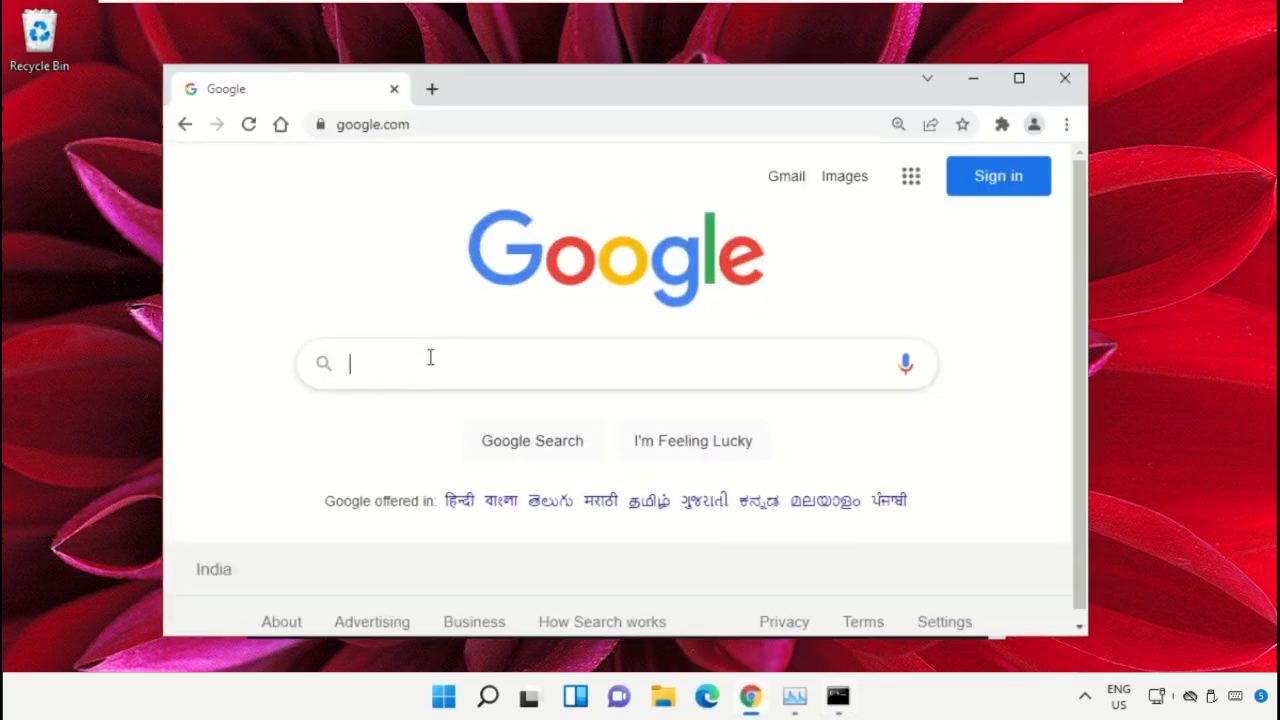
{"action": "type", "text": "hows"}
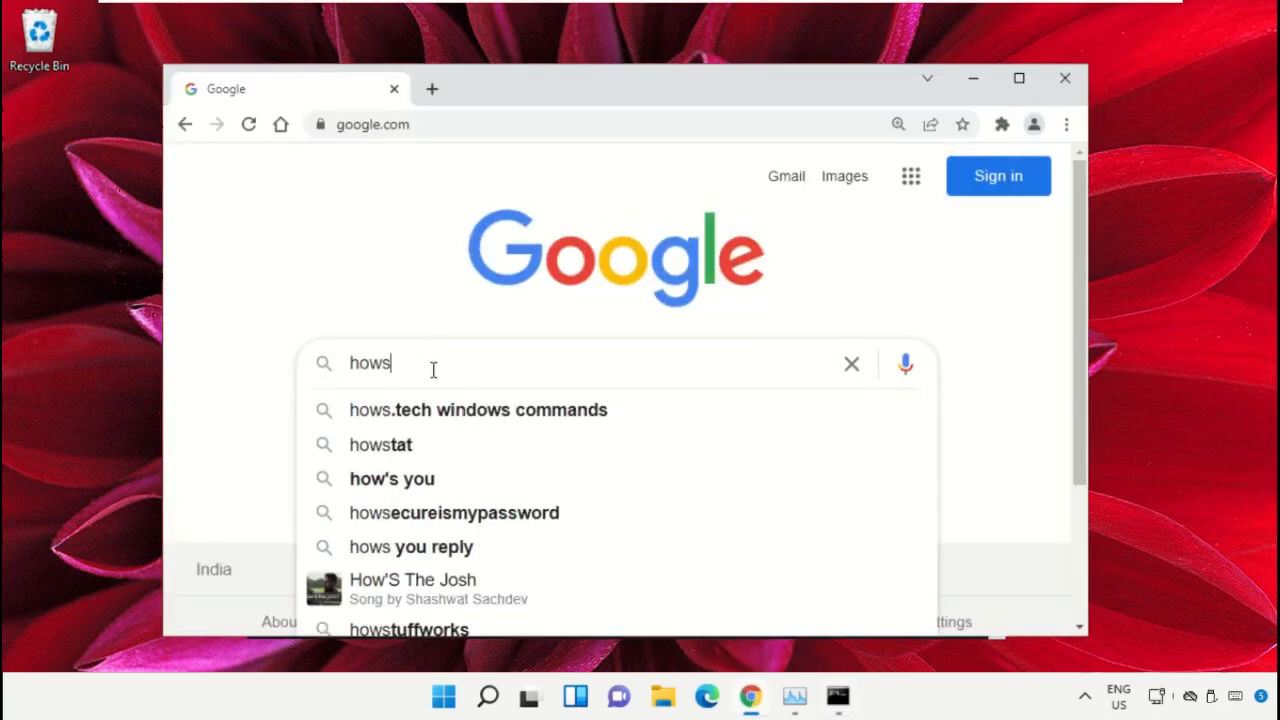
{"action": "key", "text": "Down"}
{"action": "key", "text": "Return"}
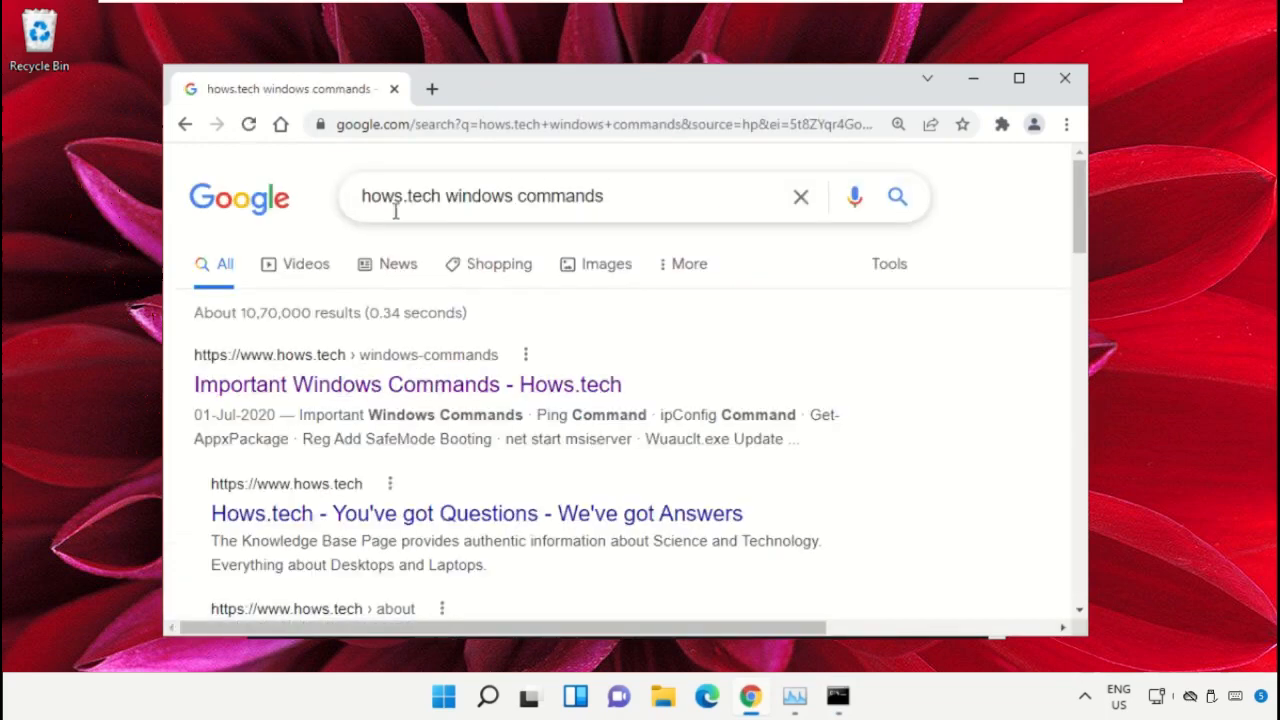
{"action": "left_click", "coordinate": [483, 392]}
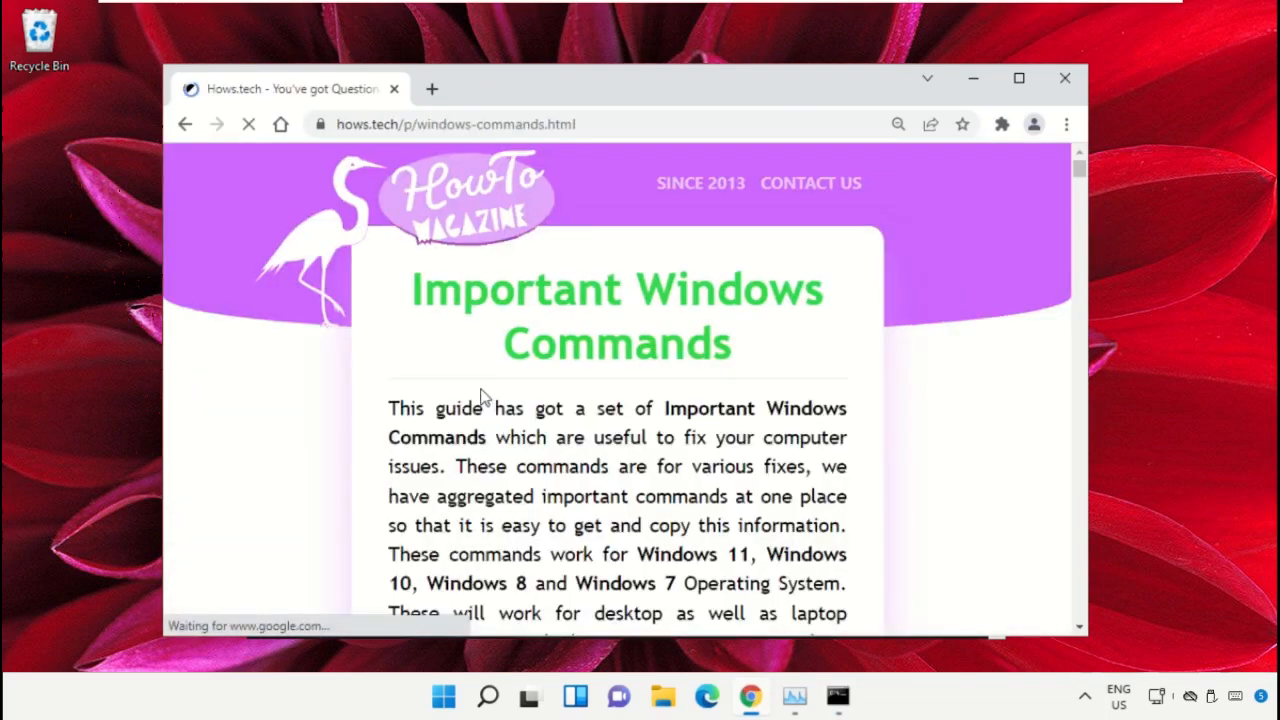
Look through the Important Windows Commands page for the sfc commands, Command 11 to Command 13
{"action": "scroll", "coordinate": [800, 360], "scroll_direction": "down", "scroll_amount": 8}
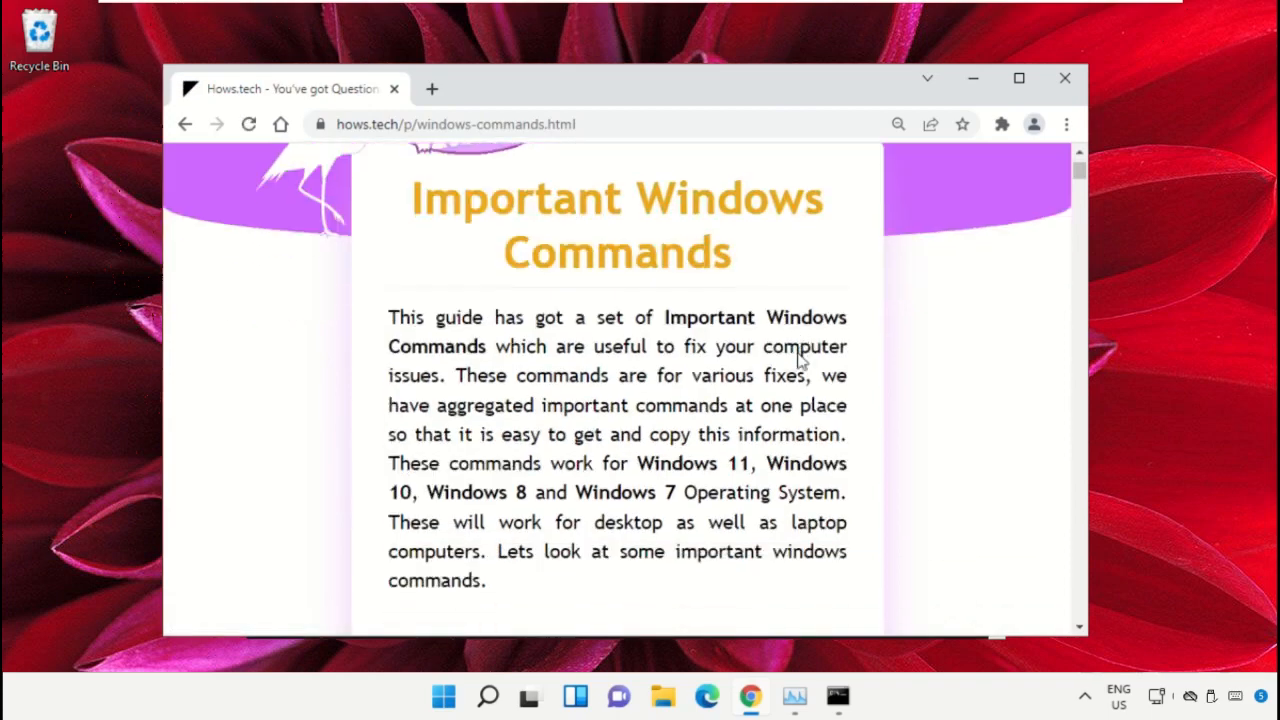
{"action": "scroll", "coordinate": [800, 360], "scroll_direction": "down", "scroll_amount": 15}
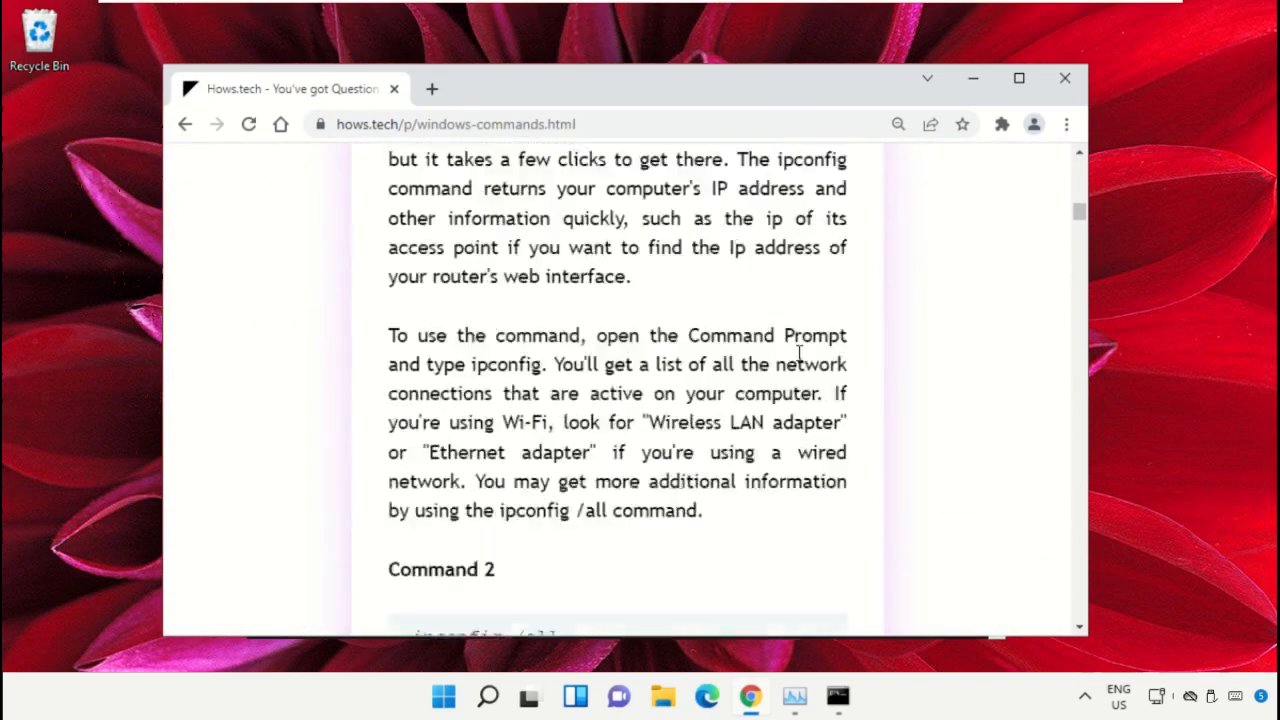
{"action": "scroll", "coordinate": [800, 360], "scroll_direction": "down", "scroll_amount": 15}
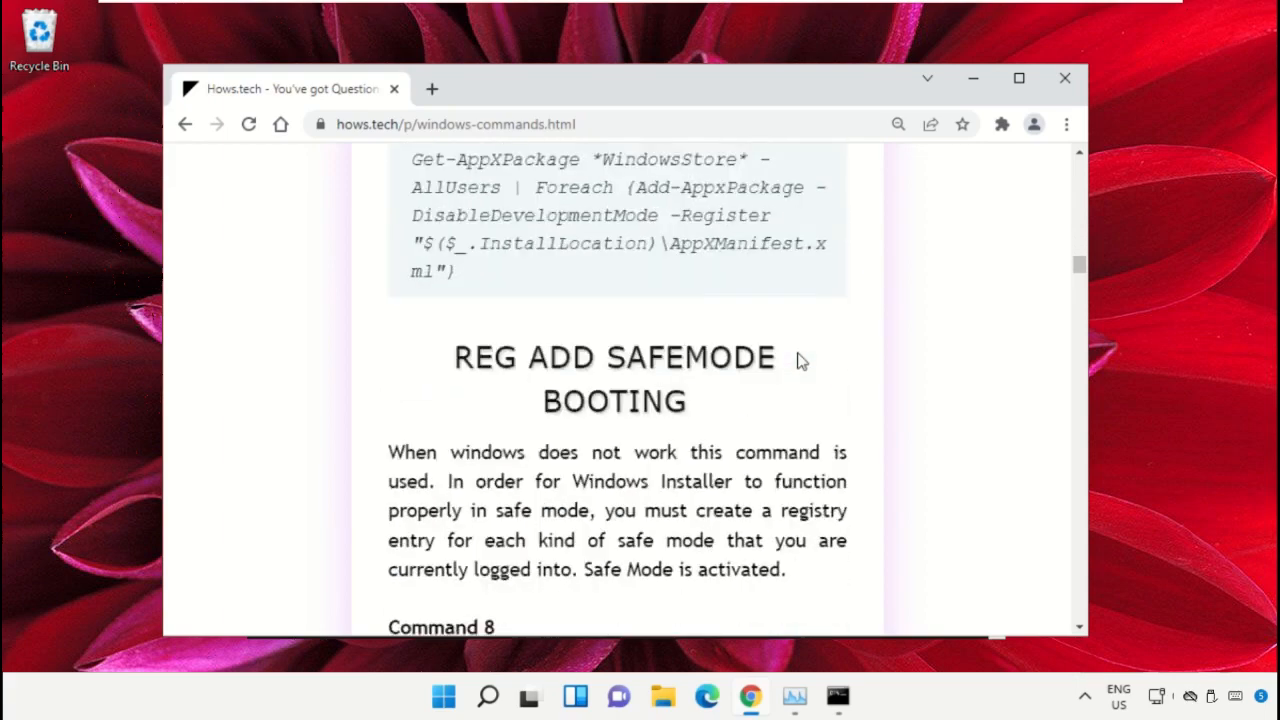
{"action": "scroll", "coordinate": [659, 382], "scroll_direction": "down", "scroll_amount": 4}
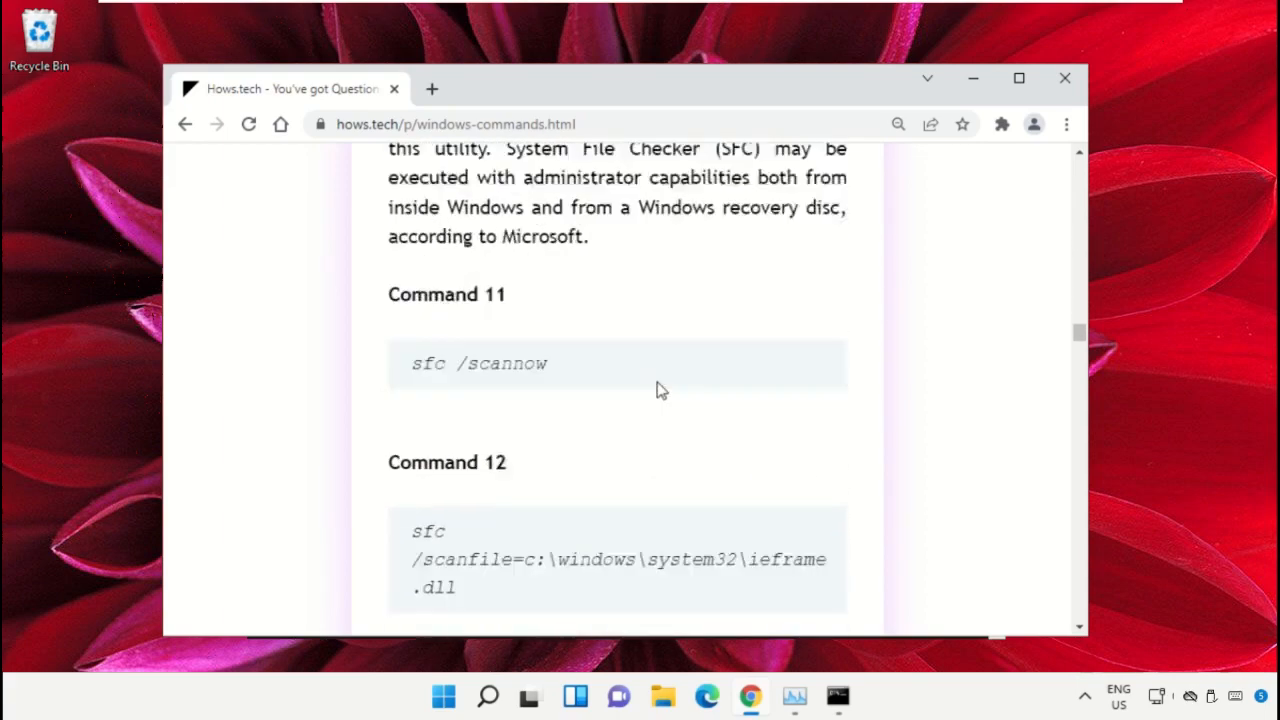
{"action": "scroll", "coordinate": [659, 390], "scroll_direction": "down", "scroll_amount": 1}
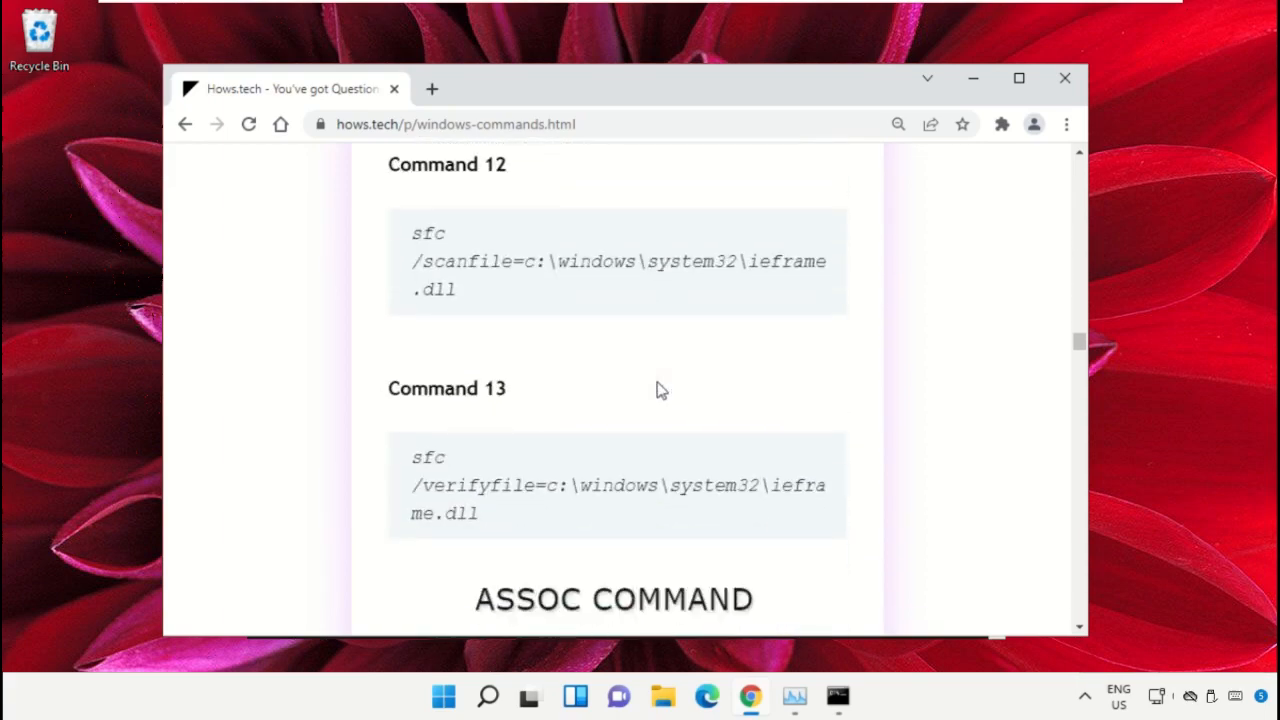
{"action": "scroll", "coordinate": [659, 390], "scroll_direction": "down", "scroll_amount": 1}
{"action": "scroll", "coordinate": [659, 390], "scroll_direction": "up", "scroll_amount": 2}
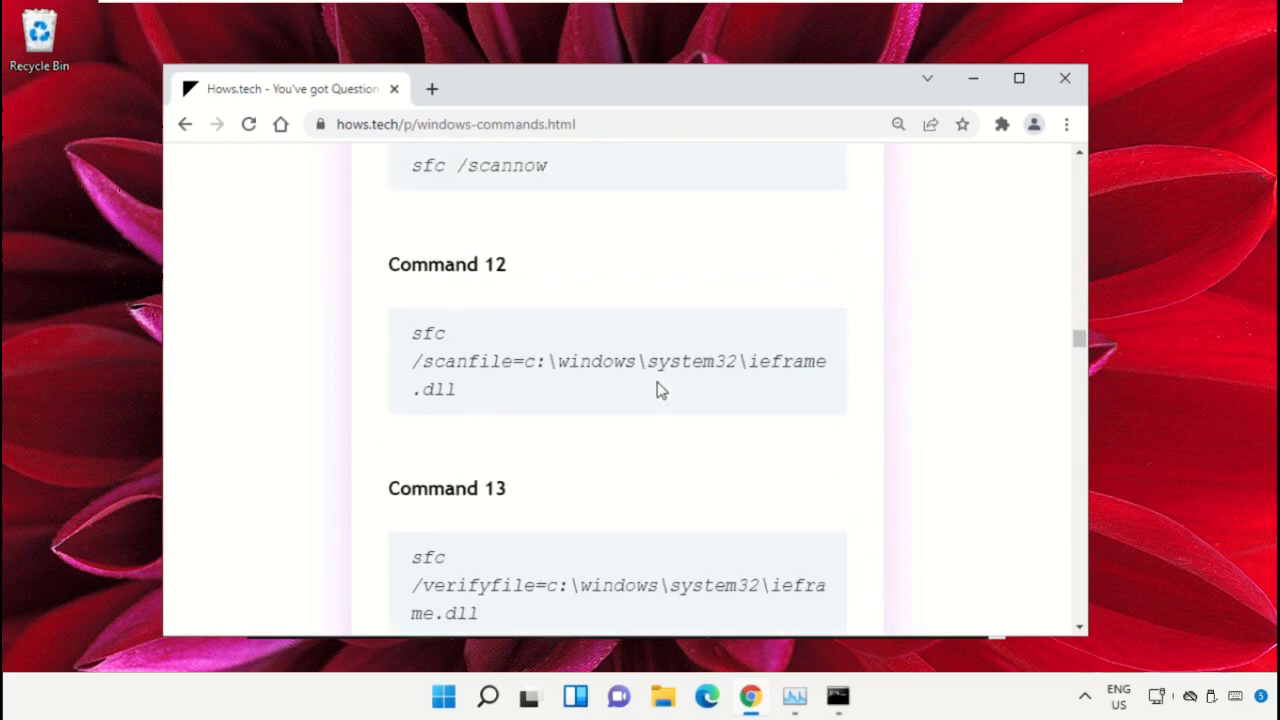
{"action": "scroll", "coordinate": [659, 390], "scroll_direction": "up", "scroll_amount": 1}
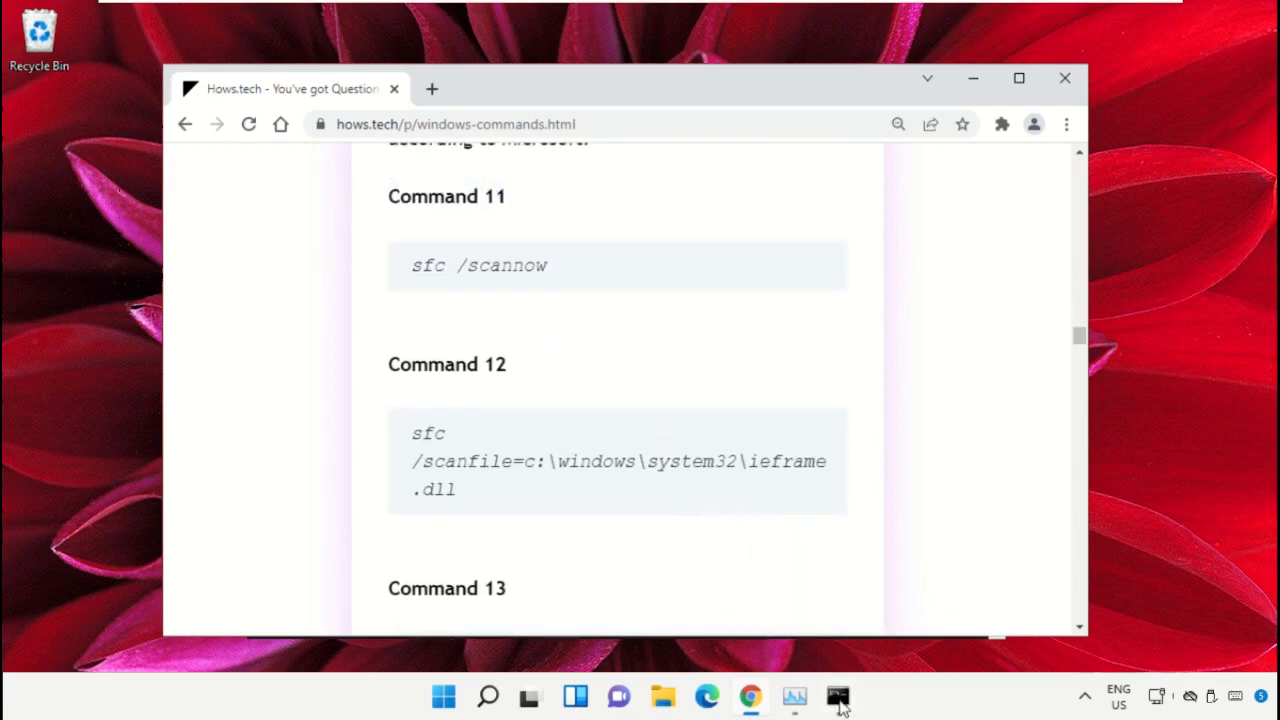
Bring the Command Prompt back and arrange it and the browser so the sfc commands stay readable beside it
{"action": "left_click", "coordinate": [838, 698]}
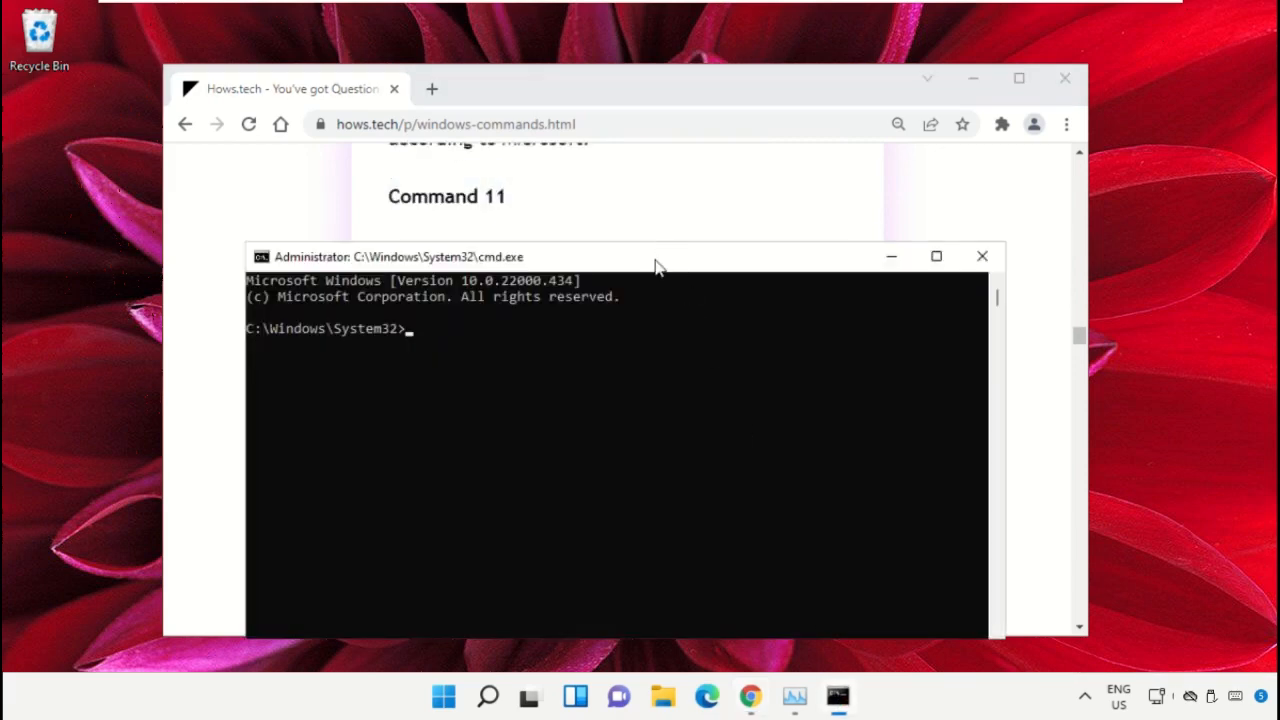
{"action": "left_click_drag", "start_coordinate": [657, 267], "coordinate": [815, 291]}
{"action": "left_click_drag", "start_coordinate": [656, 97], "coordinate": [547, 110]}
{"action": "left_click", "coordinate": [1012, 286]}
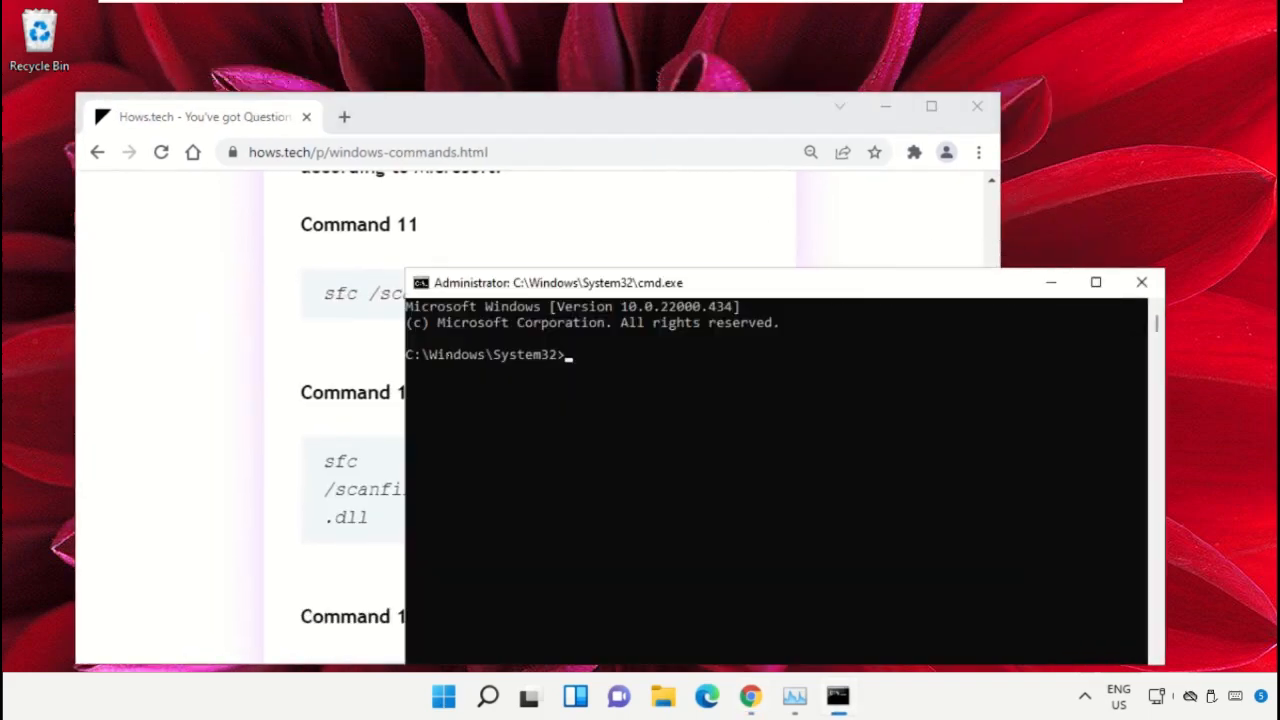
{"action": "left_click_drag", "start_coordinate": [834, 292], "coordinate": [978, 193]}
Copy Command 12, "sfc /scanfile=c:\windows\system32\ieframe.dll", from the web page and switch to the Command Prompt
{"action": "triple_click", "coordinate": [366, 508]}
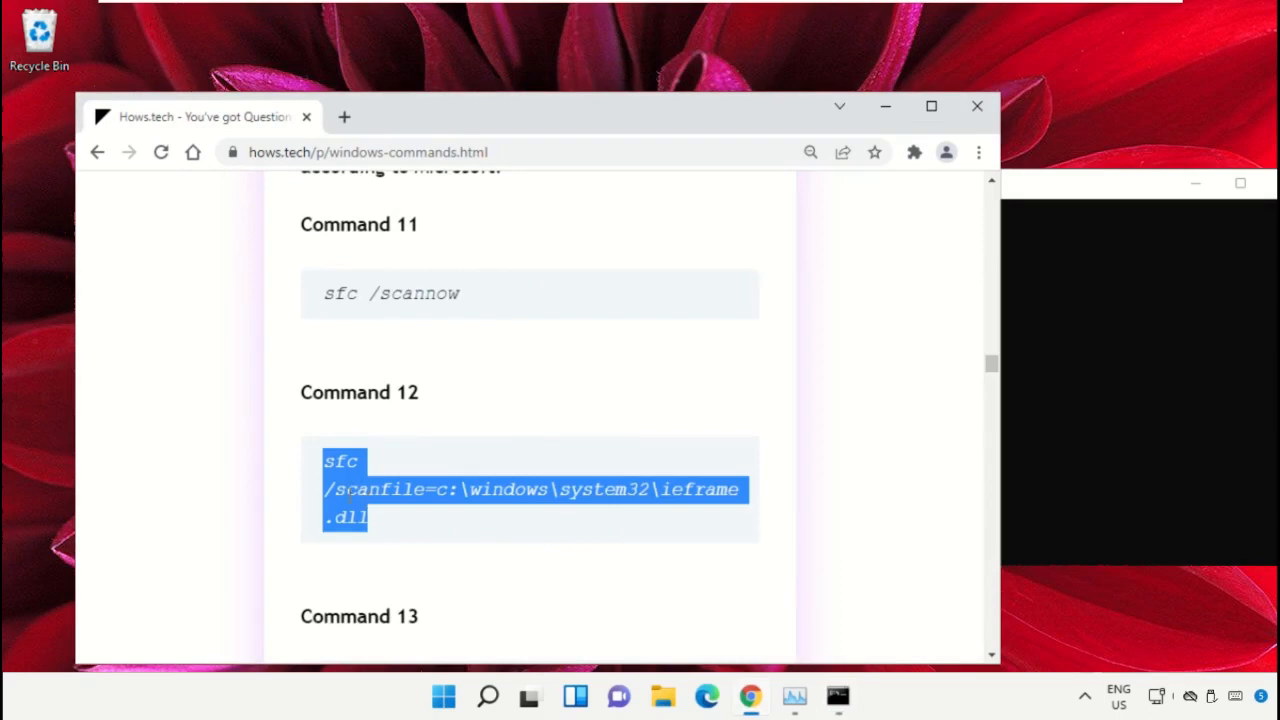
{"action": "triple_click", "coordinate": [414, 497]}
{"action": "right_click", "coordinate": [414, 497]}
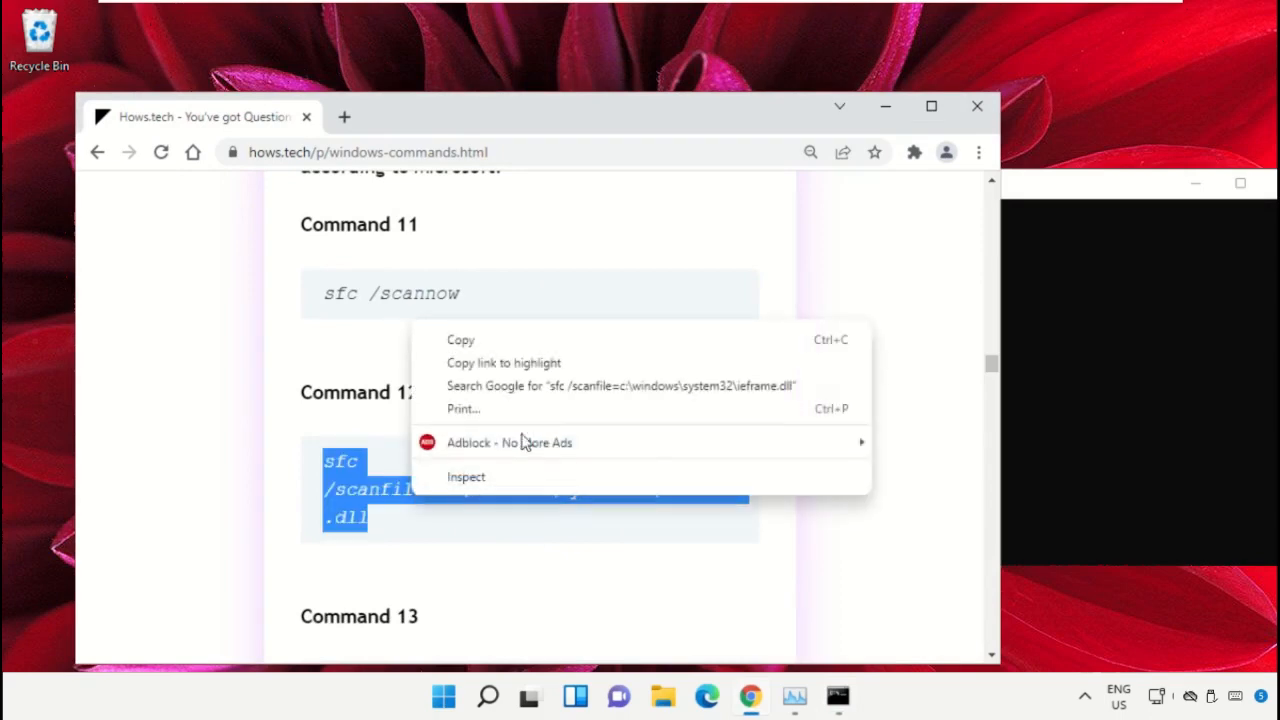
{"action": "left_click", "coordinate": [516, 343]}
{"action": "left_click", "coordinate": [1077, 256]}
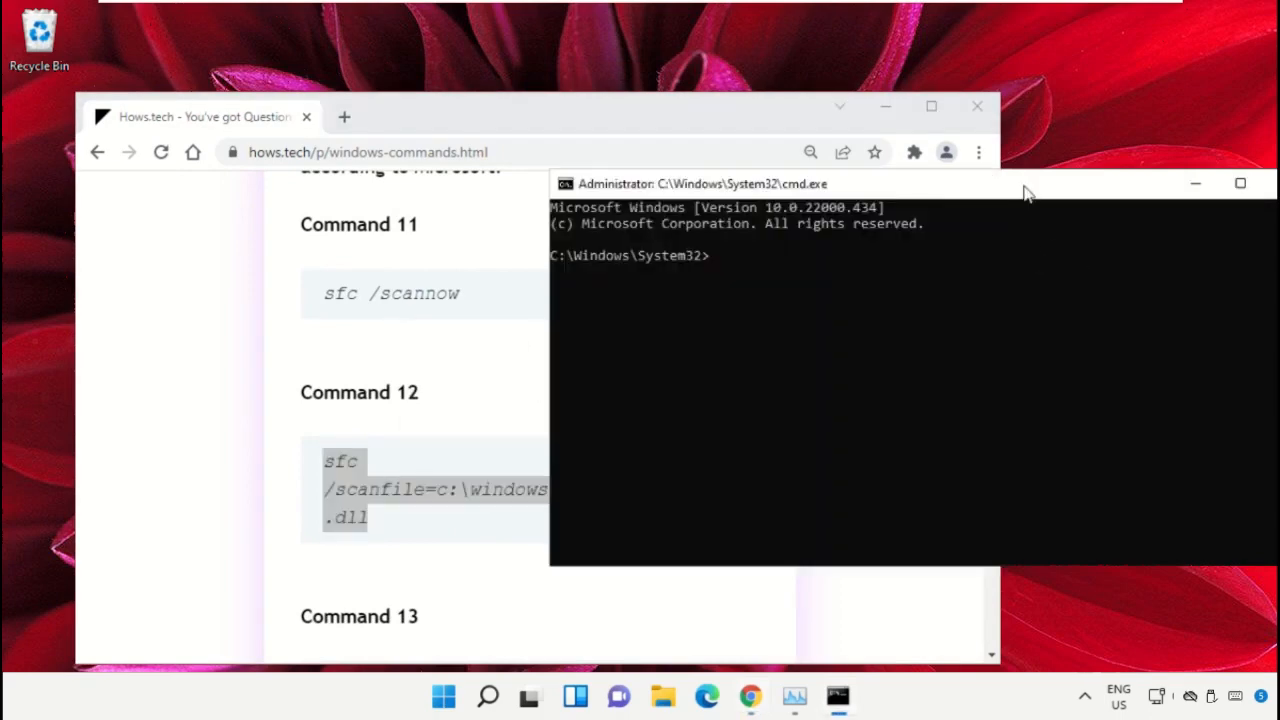
Paste the copied "sfc /scanfile=c:\windows\system32\ieframe.dll" command into the Command Prompt and run it
{"action": "left_click_drag", "start_coordinate": [800, 183], "coordinate": [750, 188]}
{"action": "right_click", "coordinate": [769, 273]}
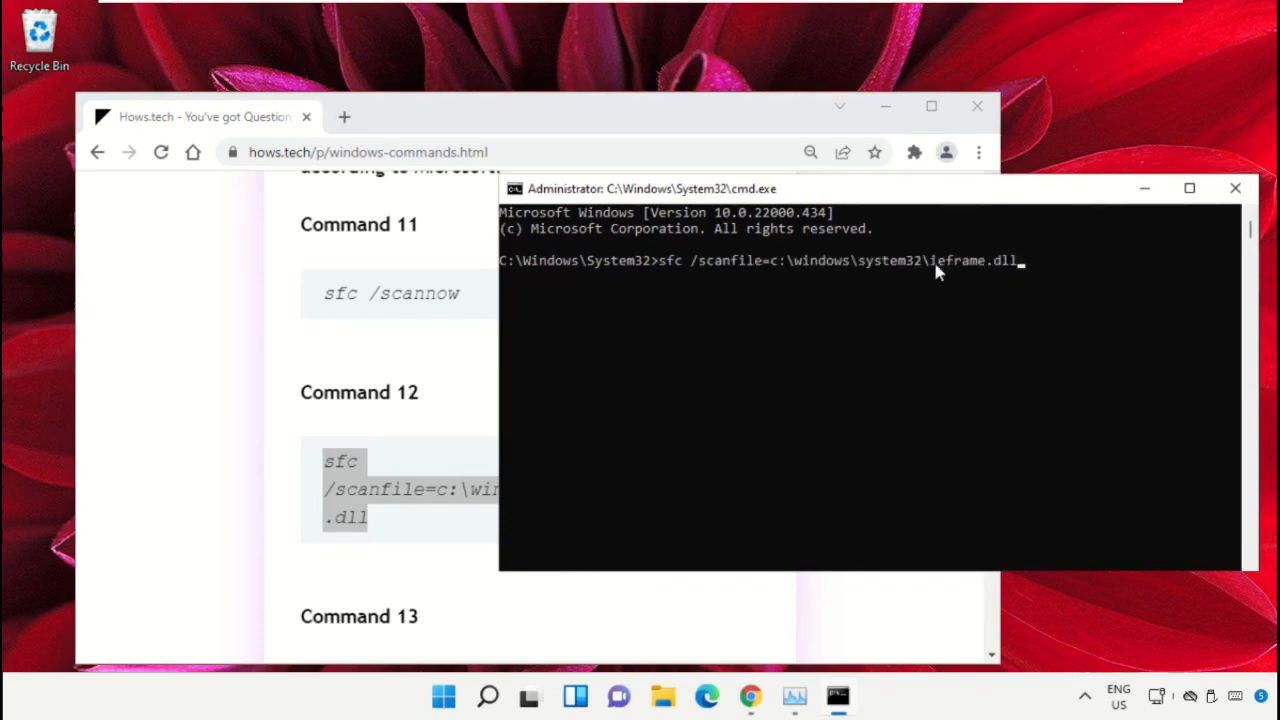
{"action": "key", "text": "Return"}
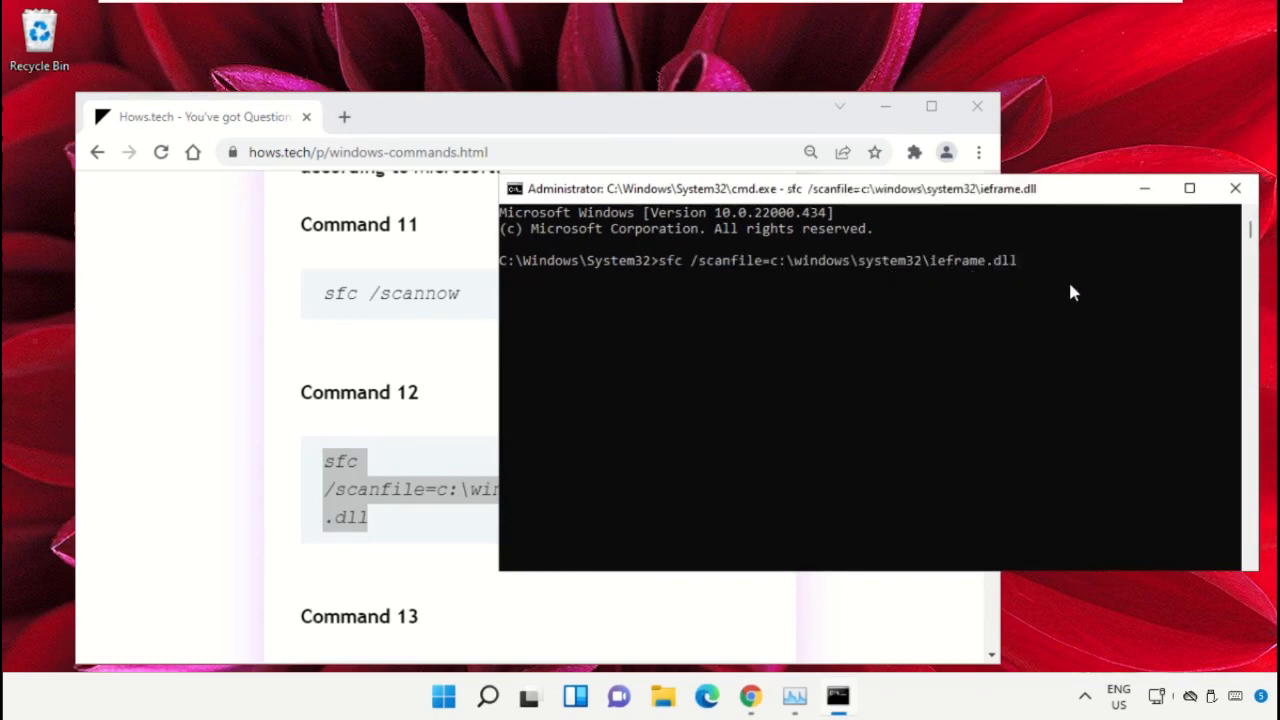
Copy Command 13, "sfc /verifyfile=c:\windows\system32\ieframe.dll", from the web page and run it in the Command Prompt
{"action": "left_click", "coordinate": [420, 352]}
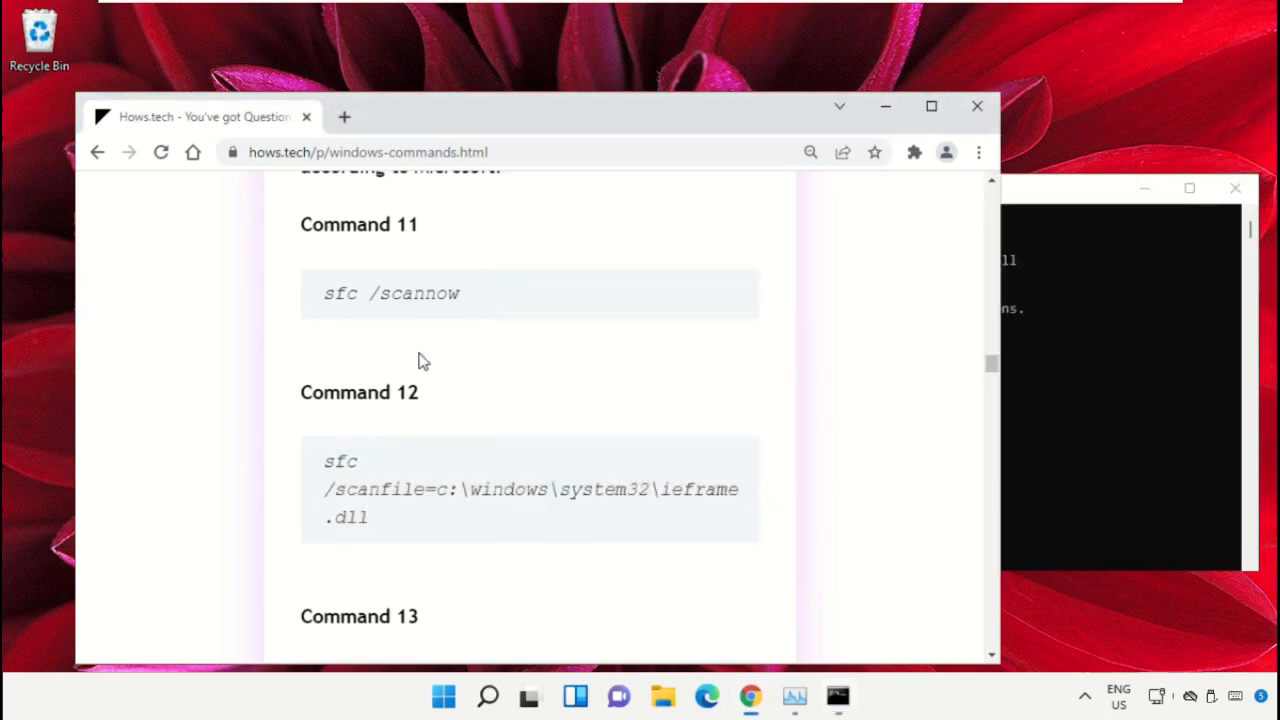
{"action": "scroll", "coordinate": [452, 380], "scroll_direction": "down", "scroll_amount": 3}
{"action": "scroll", "coordinate": [452, 367], "scroll_direction": "down", "scroll_amount": 1}
{"action": "triple_click", "coordinate": [434, 406]}
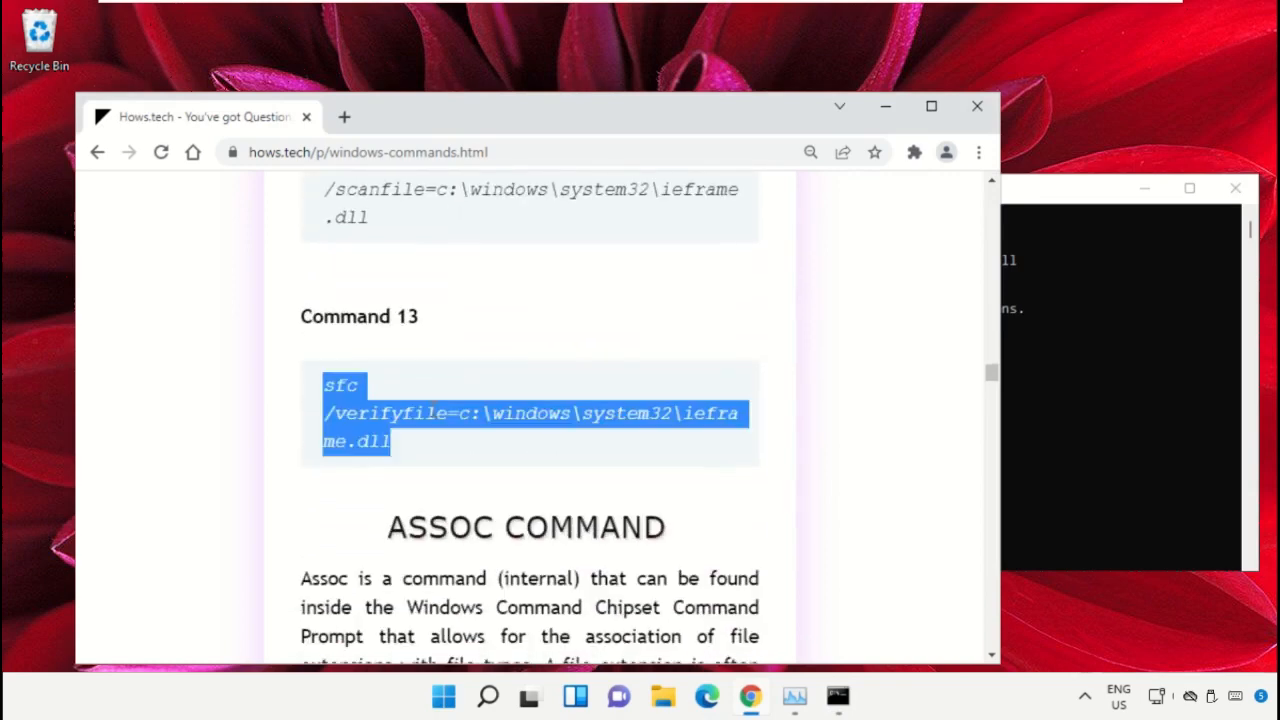
{"action": "right_click", "coordinate": [421, 420]}
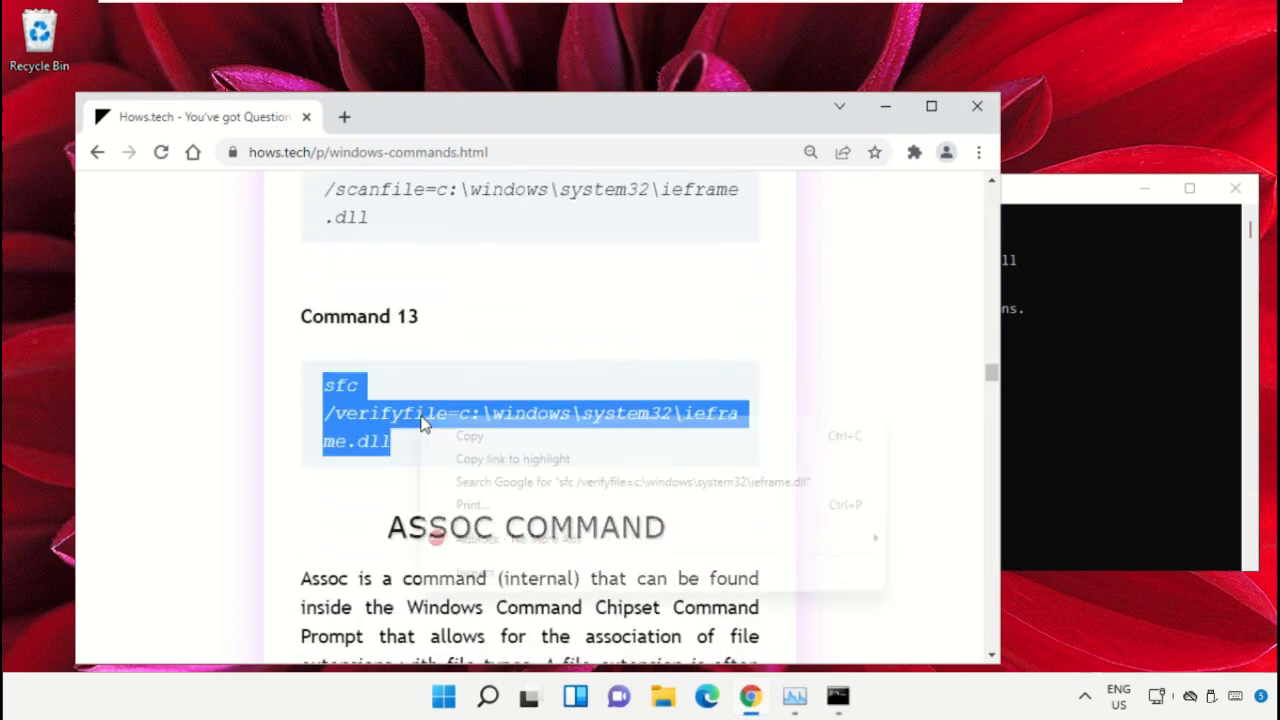
{"action": "left_click", "coordinate": [506, 438]}
{"action": "left_click", "coordinate": [1203, 370]}
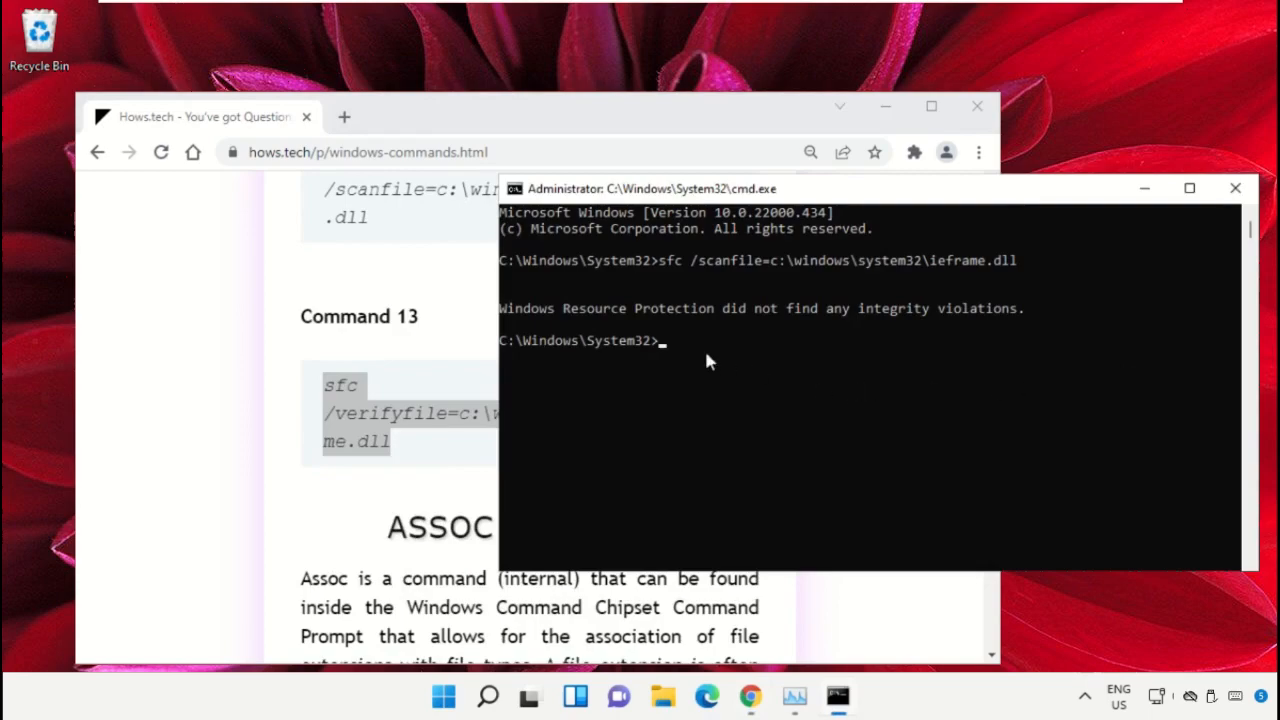
{"action": "key", "text": "ctrl+v"}
{"action": "key", "text": "Return"}
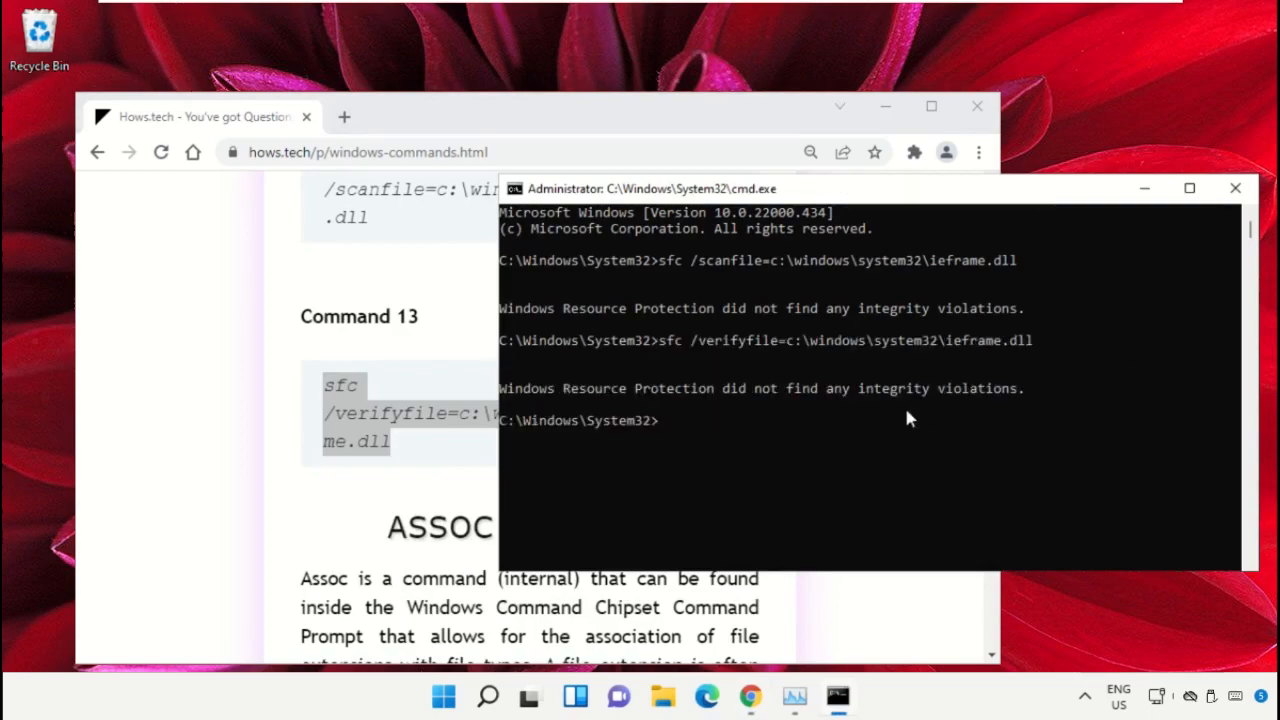
Minimize the browser window and close the Command Prompt with the "exit" command
{"action": "left_click", "coordinate": [884, 108]}
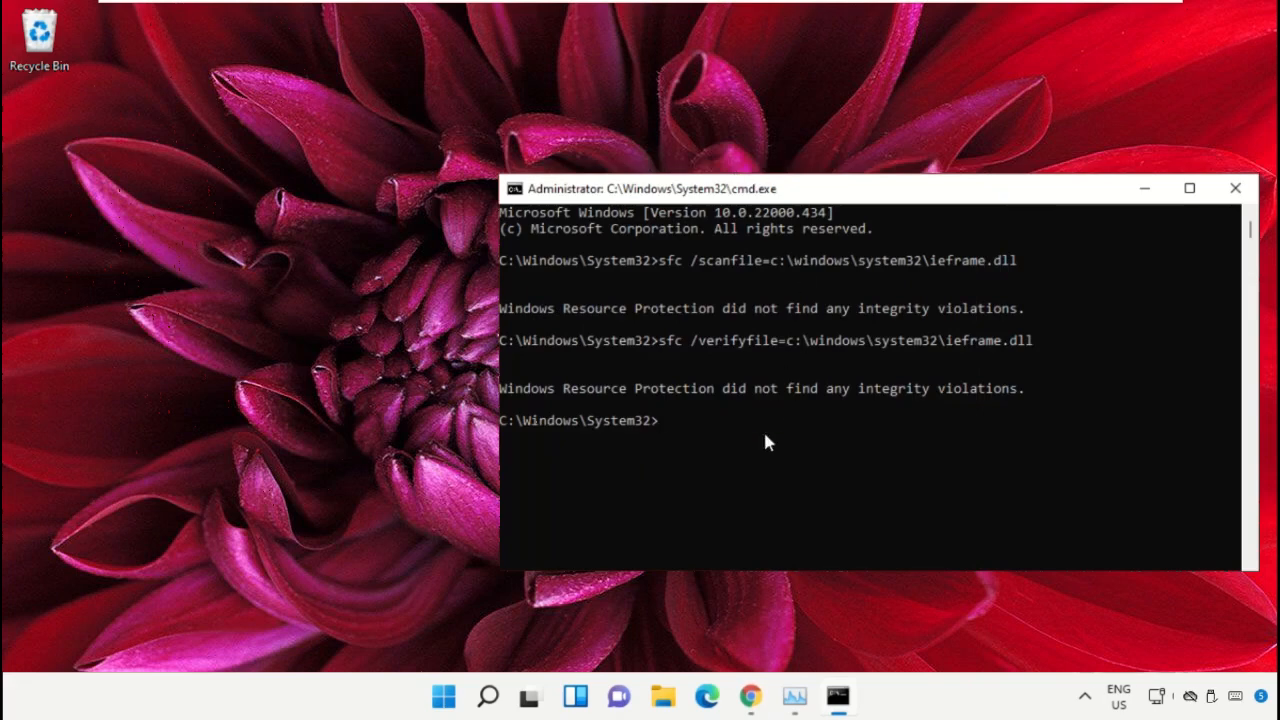
{"action": "type", "text": "exit"}
{"action": "key", "text": "Return"}
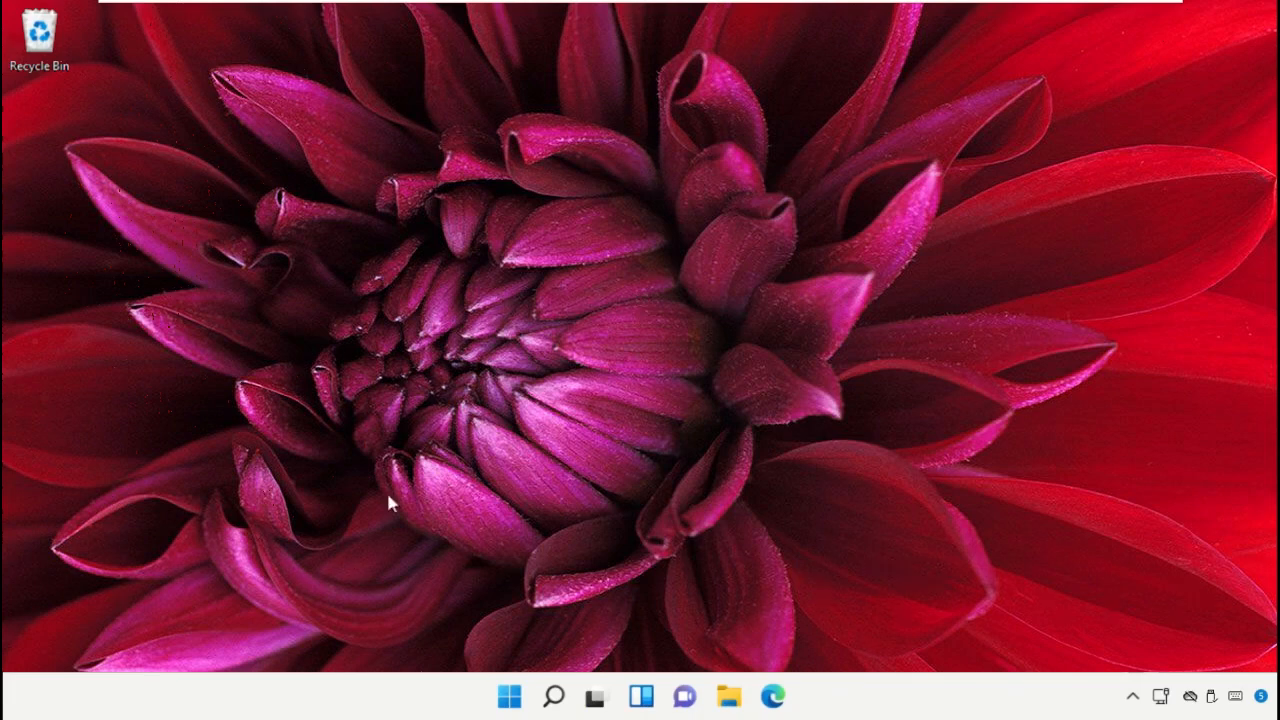
Open Task Manager and show its list of startup apps
{"action": "right_click", "coordinate": [509, 697]}
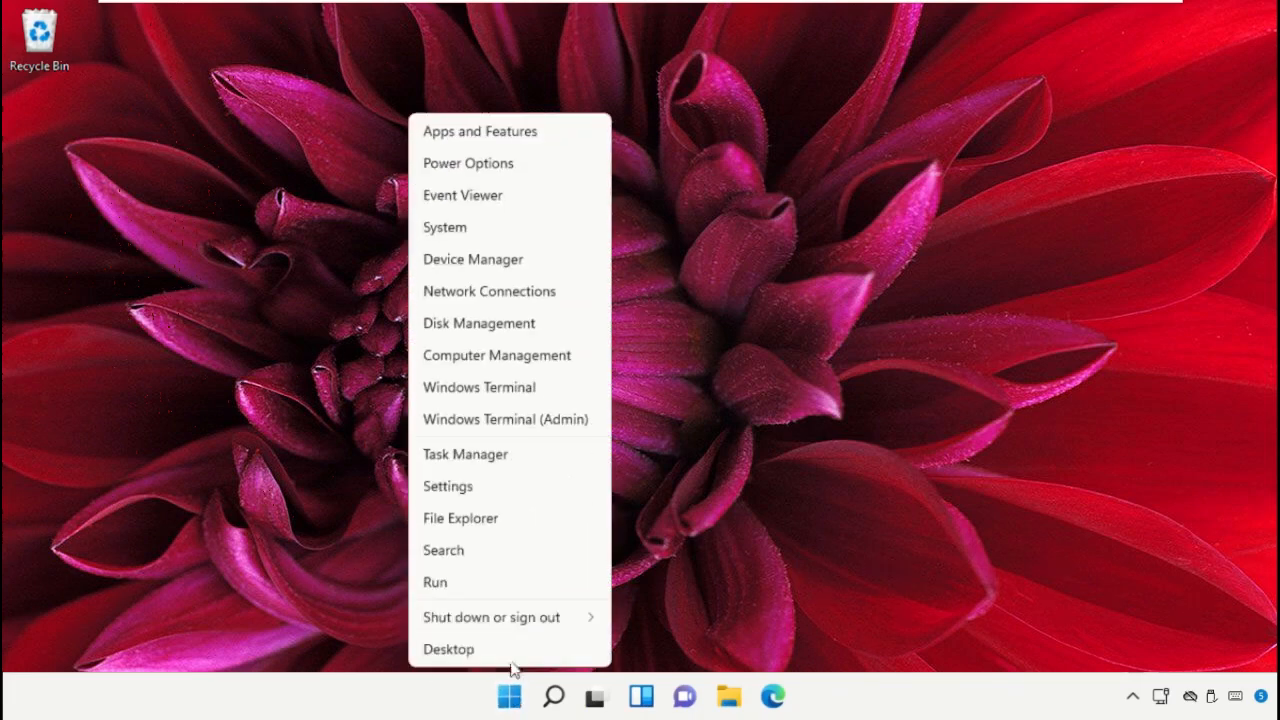
{"action": "left_click", "coordinate": [497, 465]}
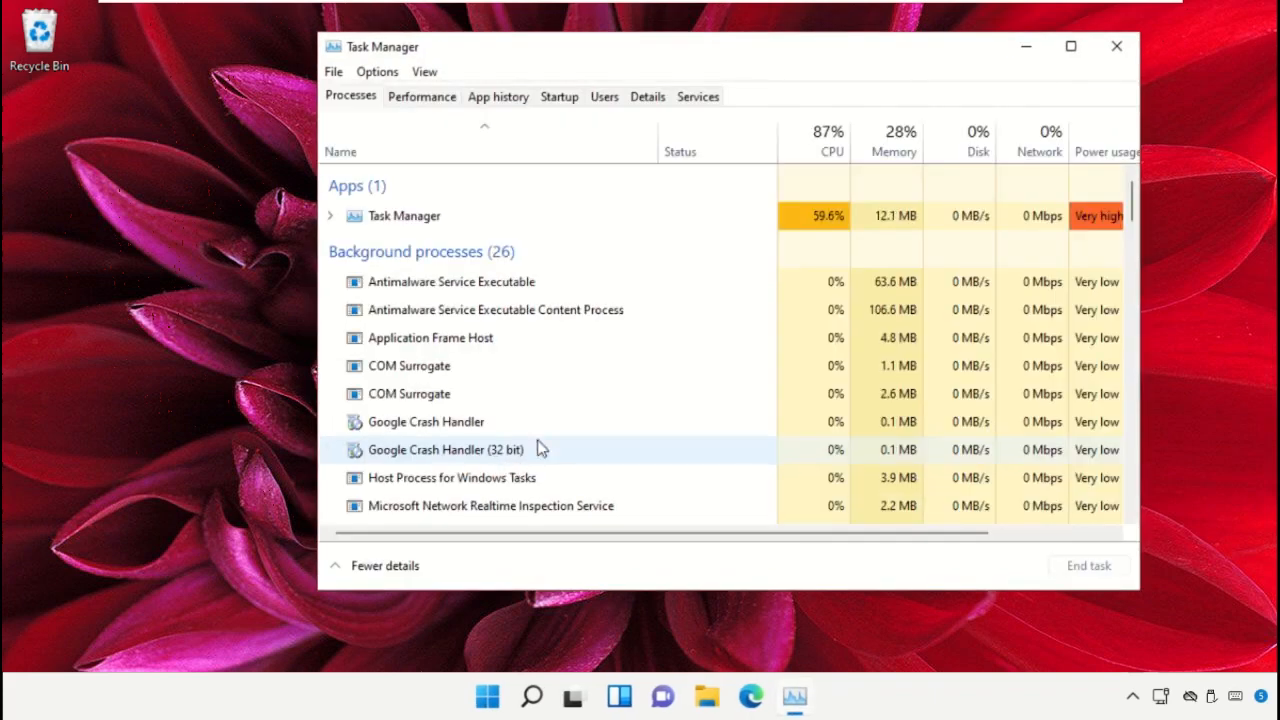
{"action": "left_click", "coordinate": [562, 98]}
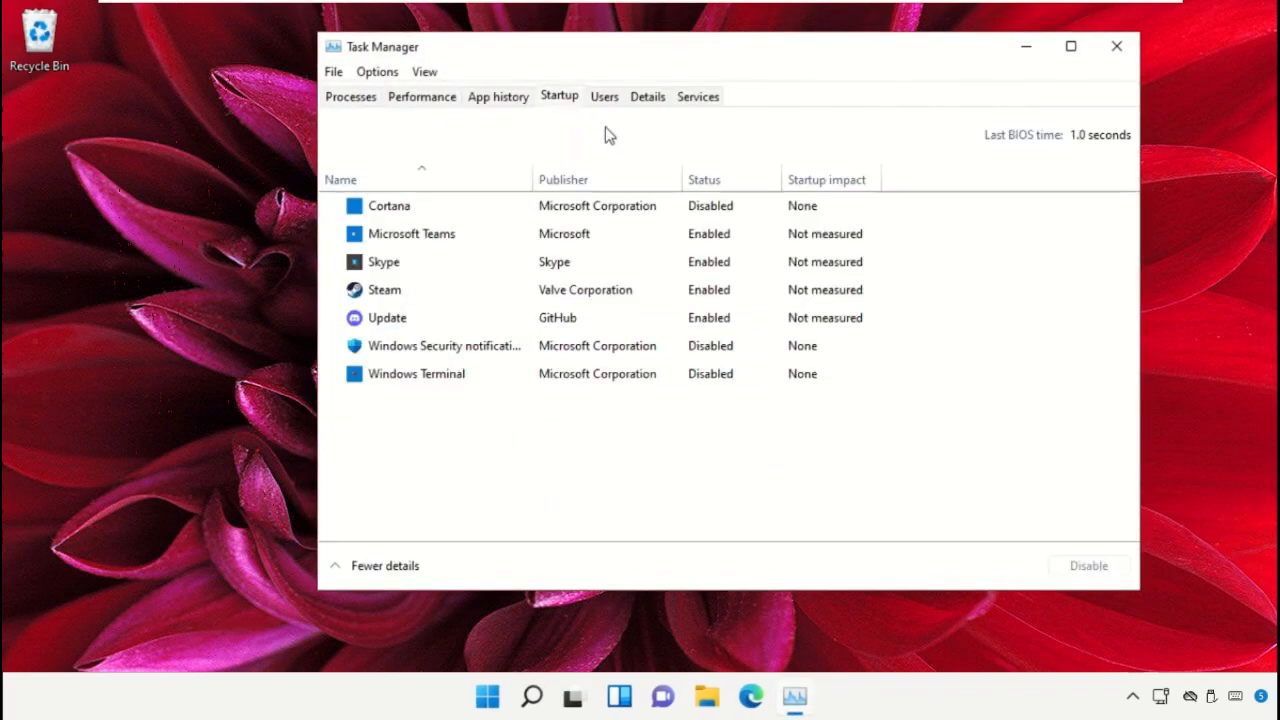
Disable the startup apps Microsoft Teams, Skype, Steam and Update (GitHub), and close Task Manager
{"action": "left_click", "coordinate": [700, 237]}
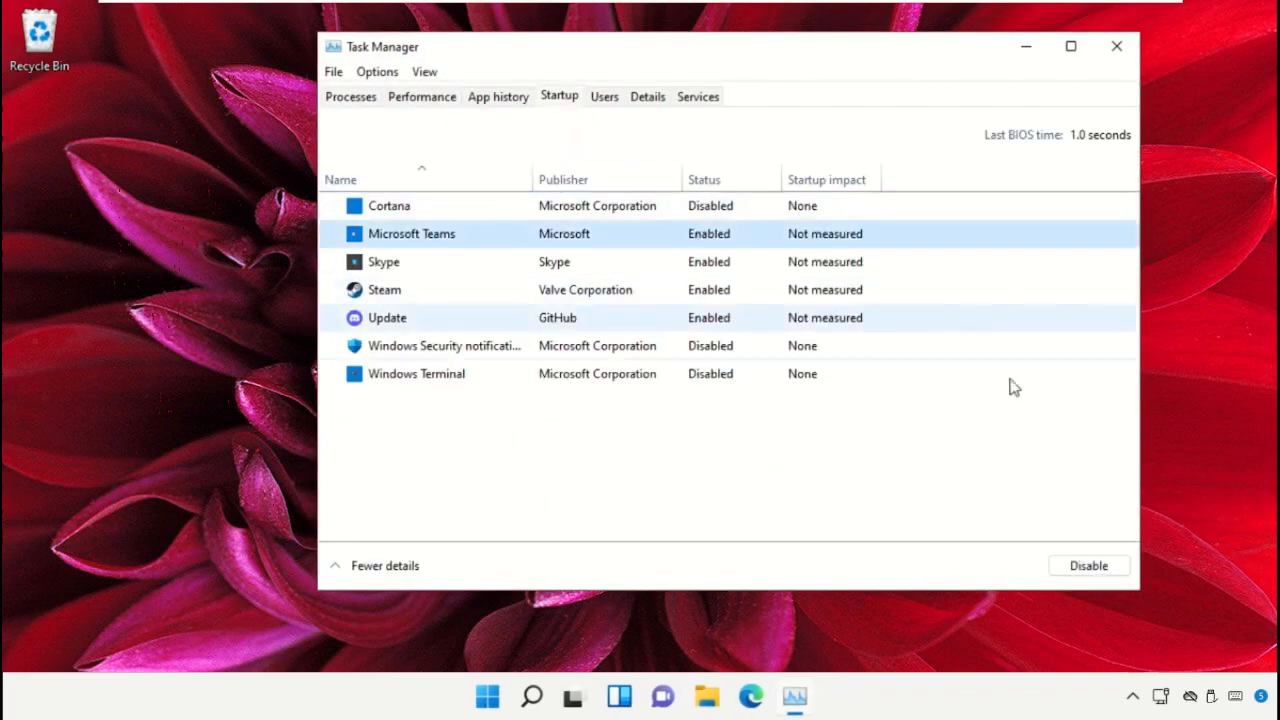
{"action": "left_click", "coordinate": [1088, 566]}
{"action": "left_click", "coordinate": [716, 270]}
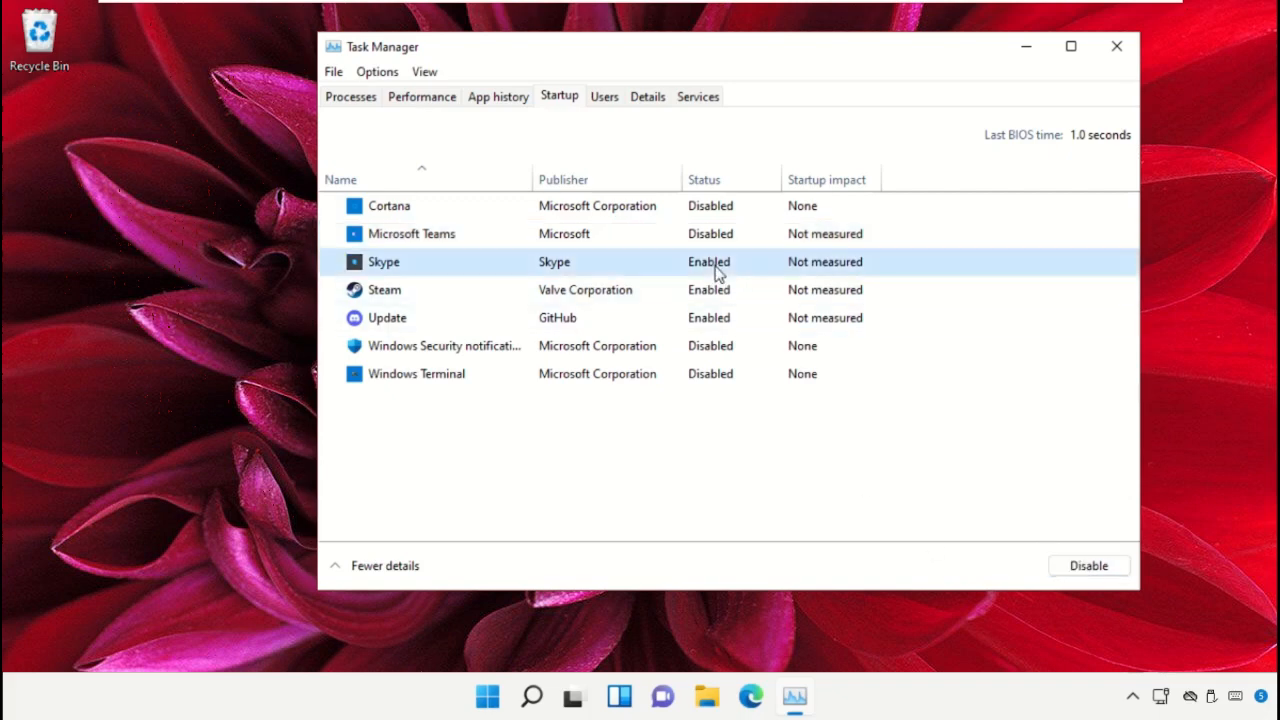
{"action": "left_click", "coordinate": [1099, 567]}
{"action": "left_click", "coordinate": [736, 293]}
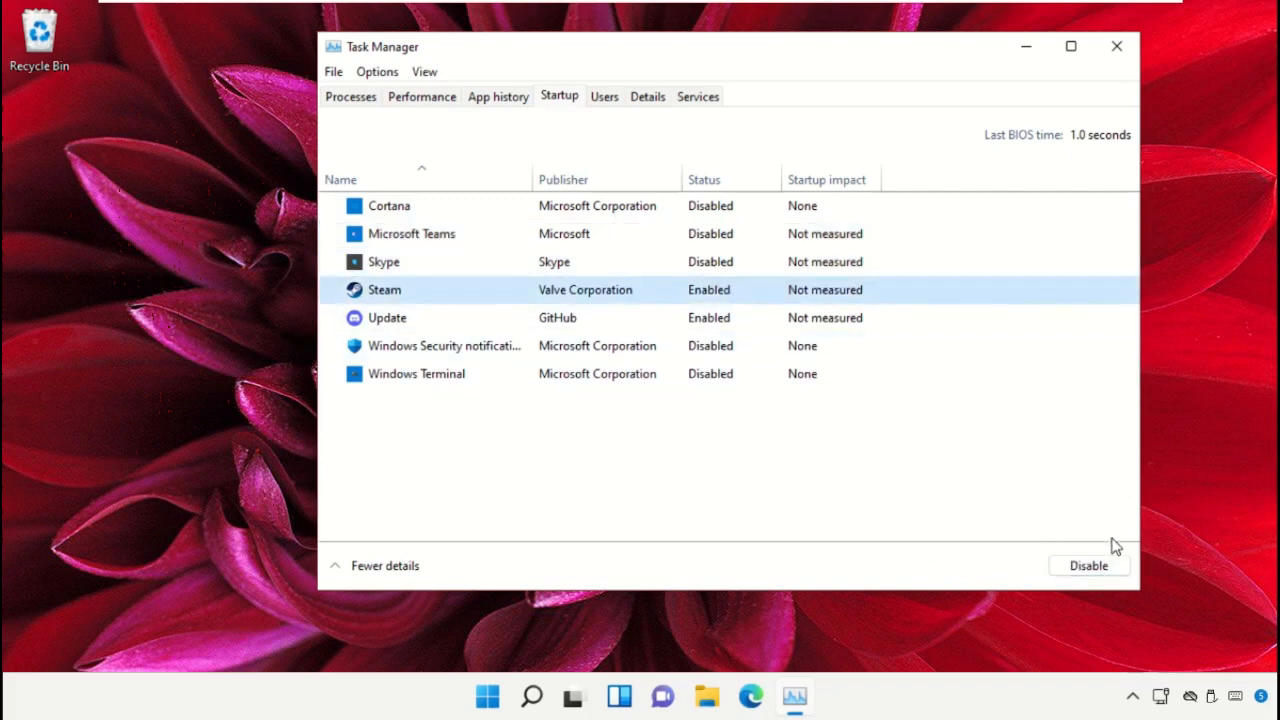
{"action": "left_click", "coordinate": [1117, 566]}
{"action": "left_click", "coordinate": [720, 325]}
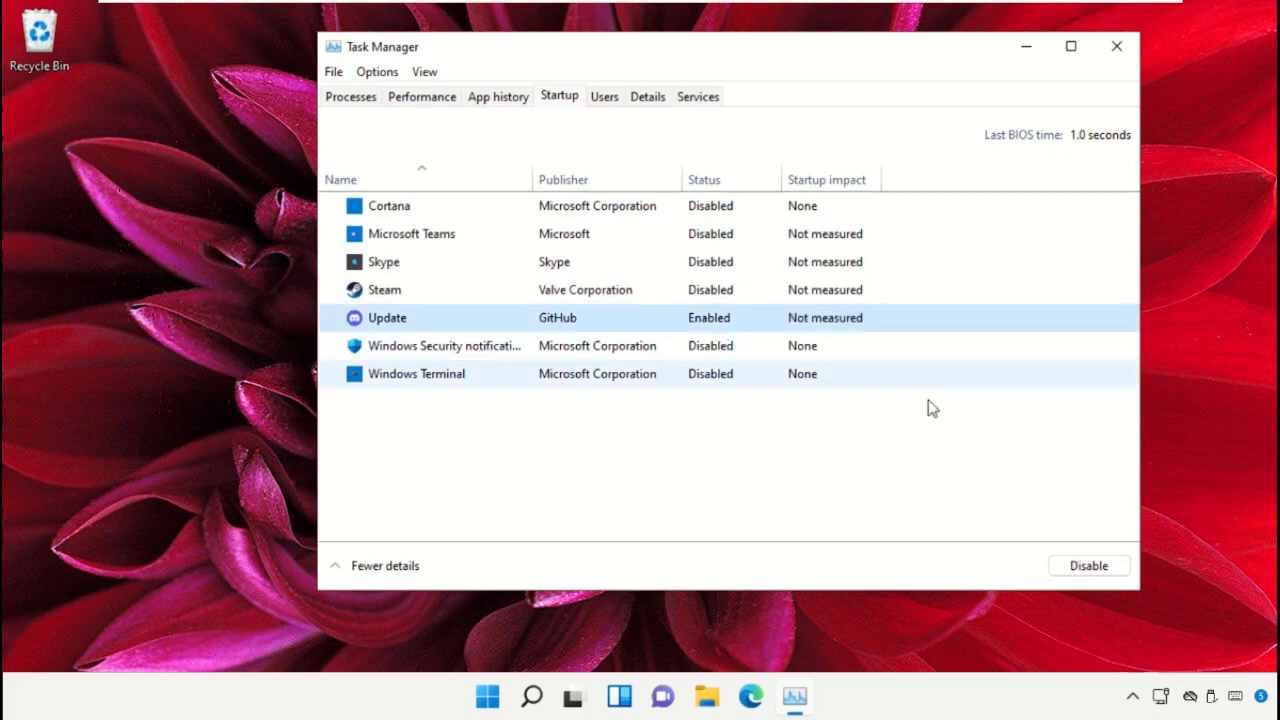
{"action": "left_click", "coordinate": [1088, 572]}
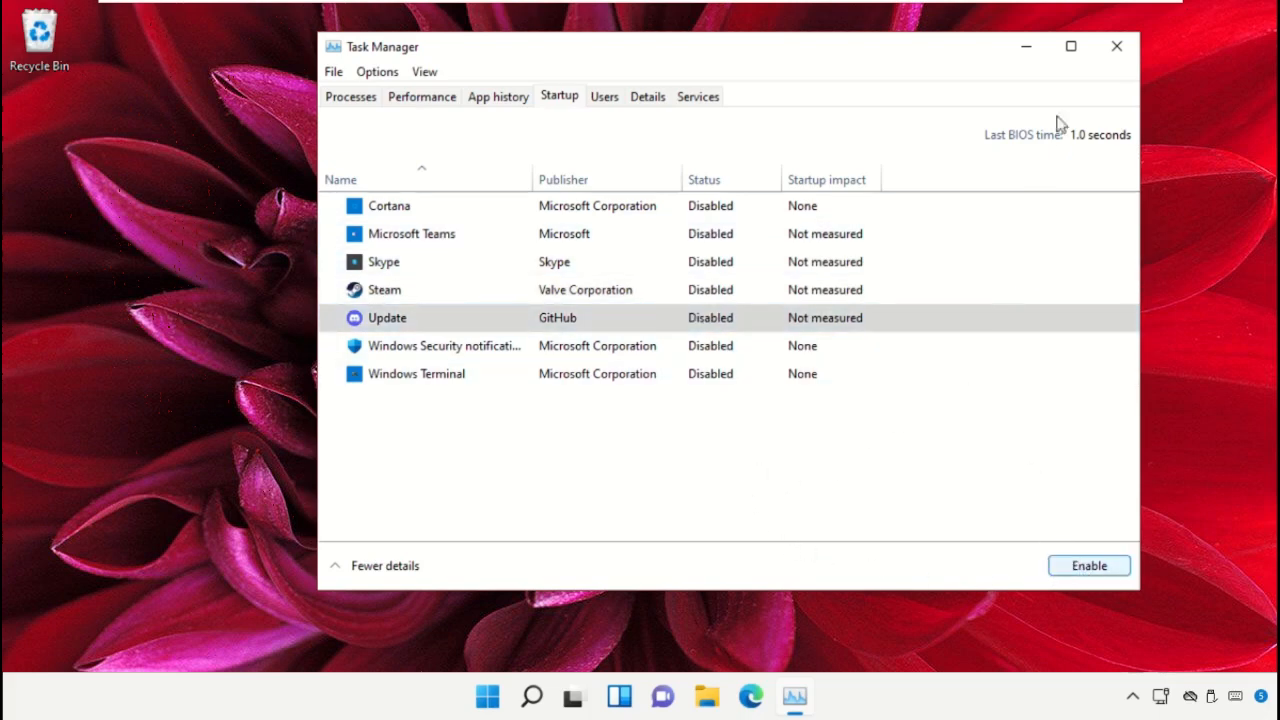
{"action": "left_click", "coordinate": [1115, 47]}
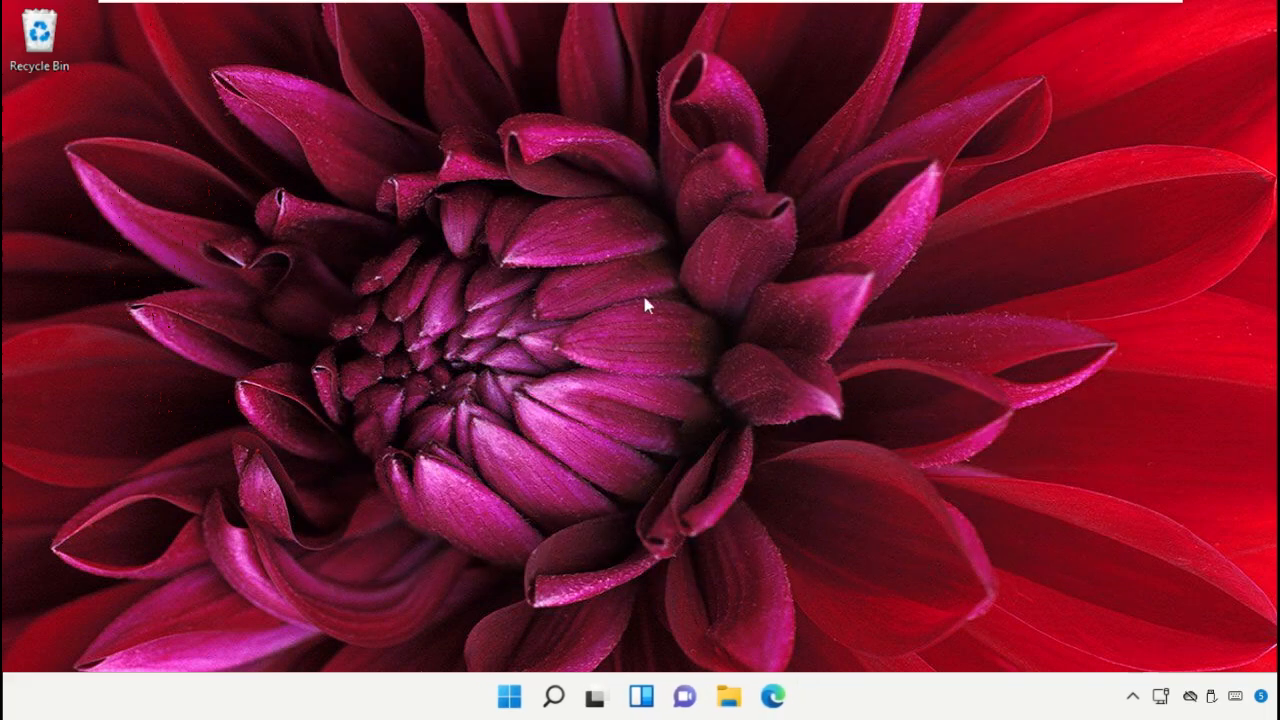
Search Windows for "Settings", open the app and go to Apps & features
{"action": "left_click", "coordinate": [553, 697]}
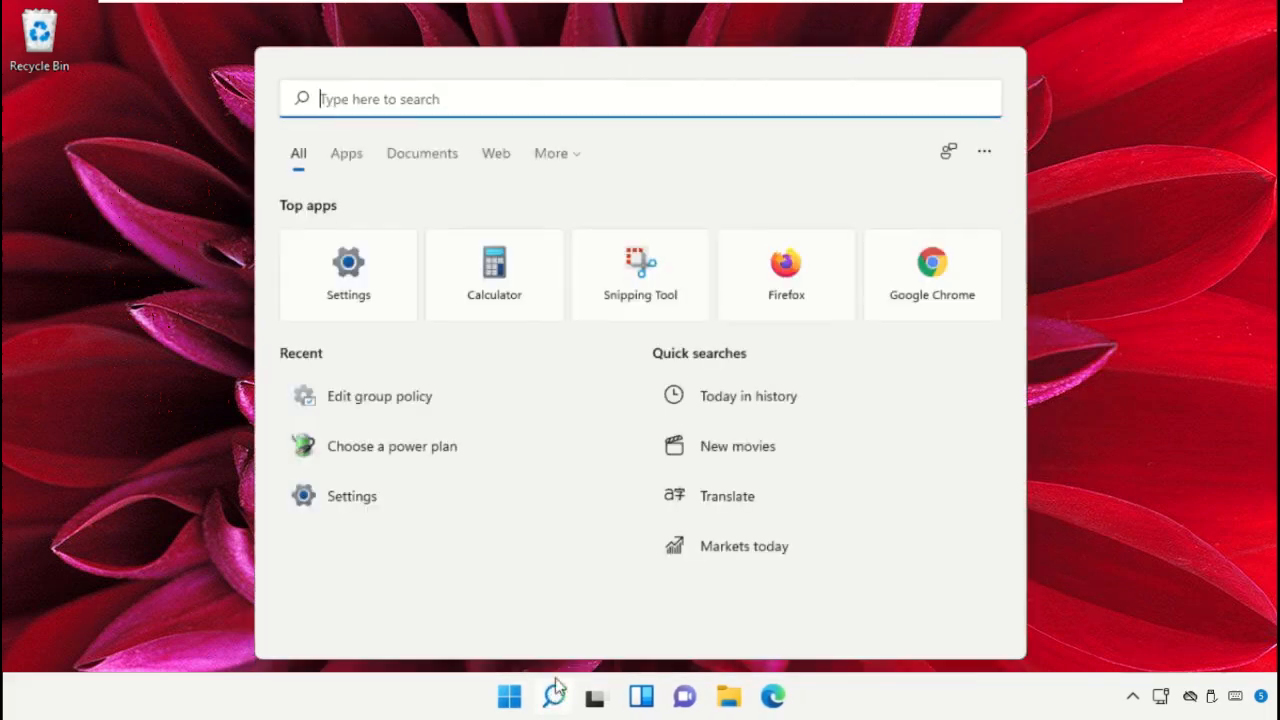
{"action": "type", "text": "Settings"}
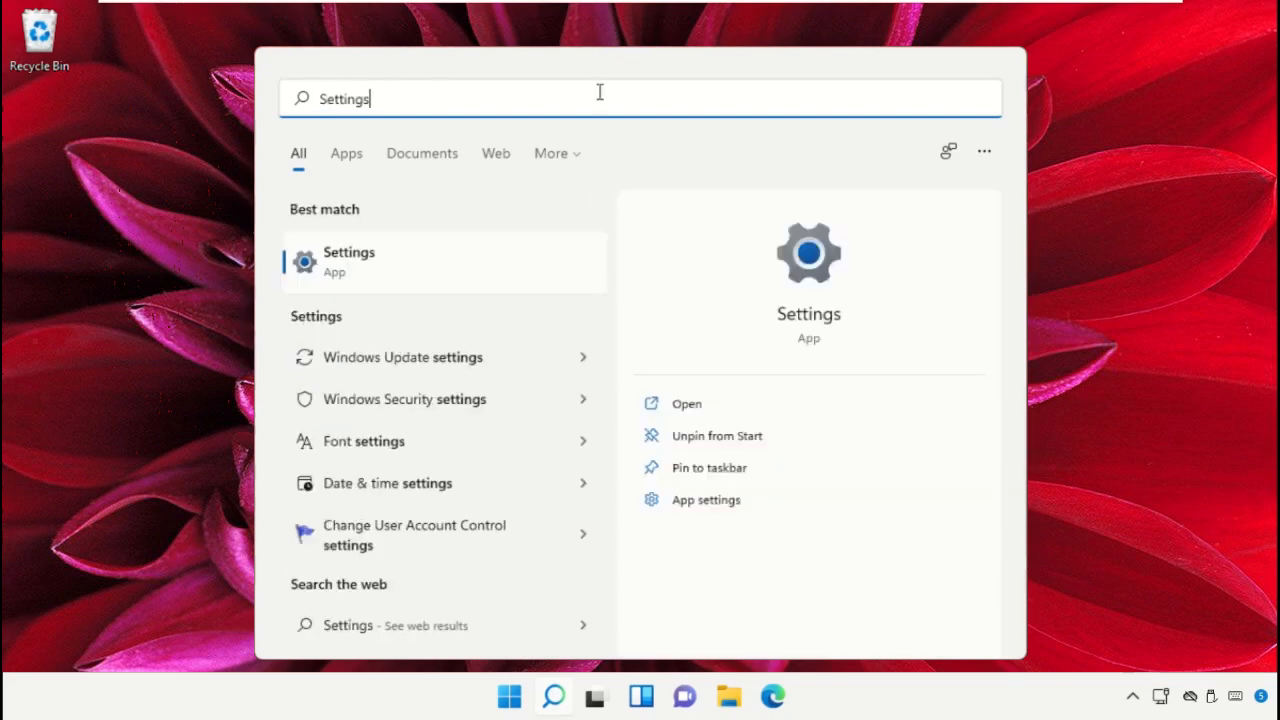
{"action": "left_click", "coordinate": [460, 255]}
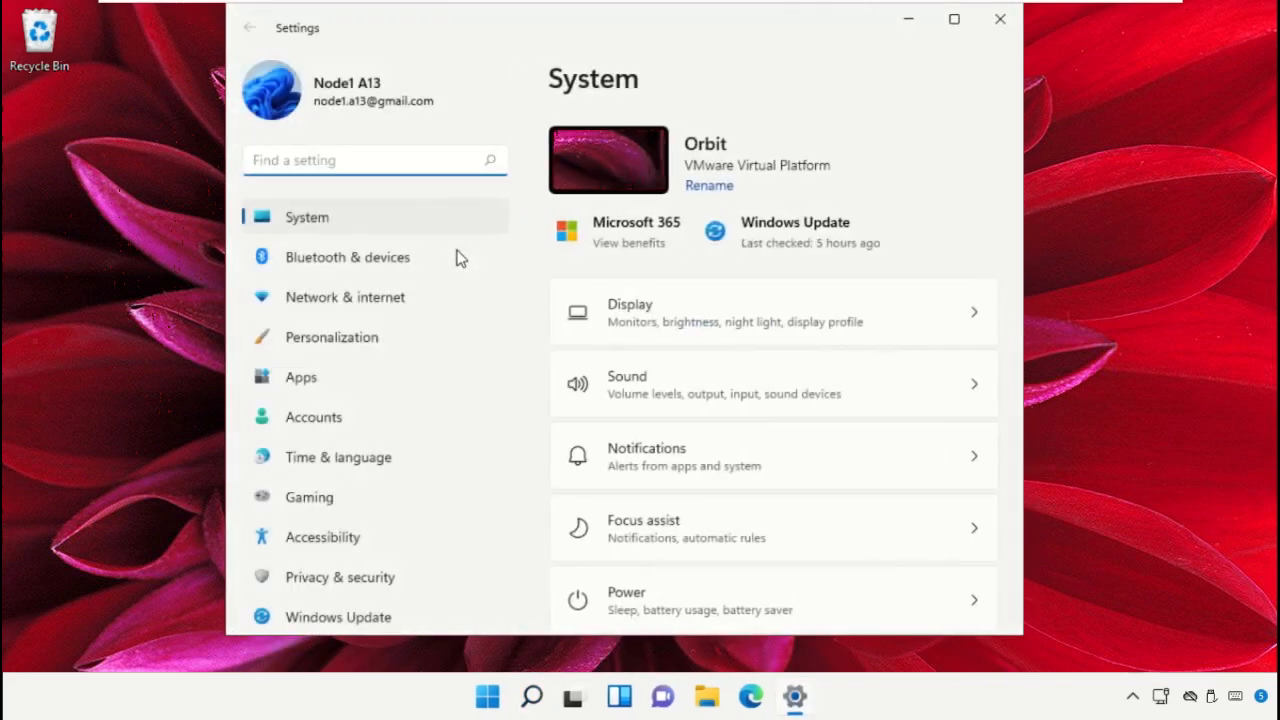
{"action": "left_click", "coordinate": [329, 380]}
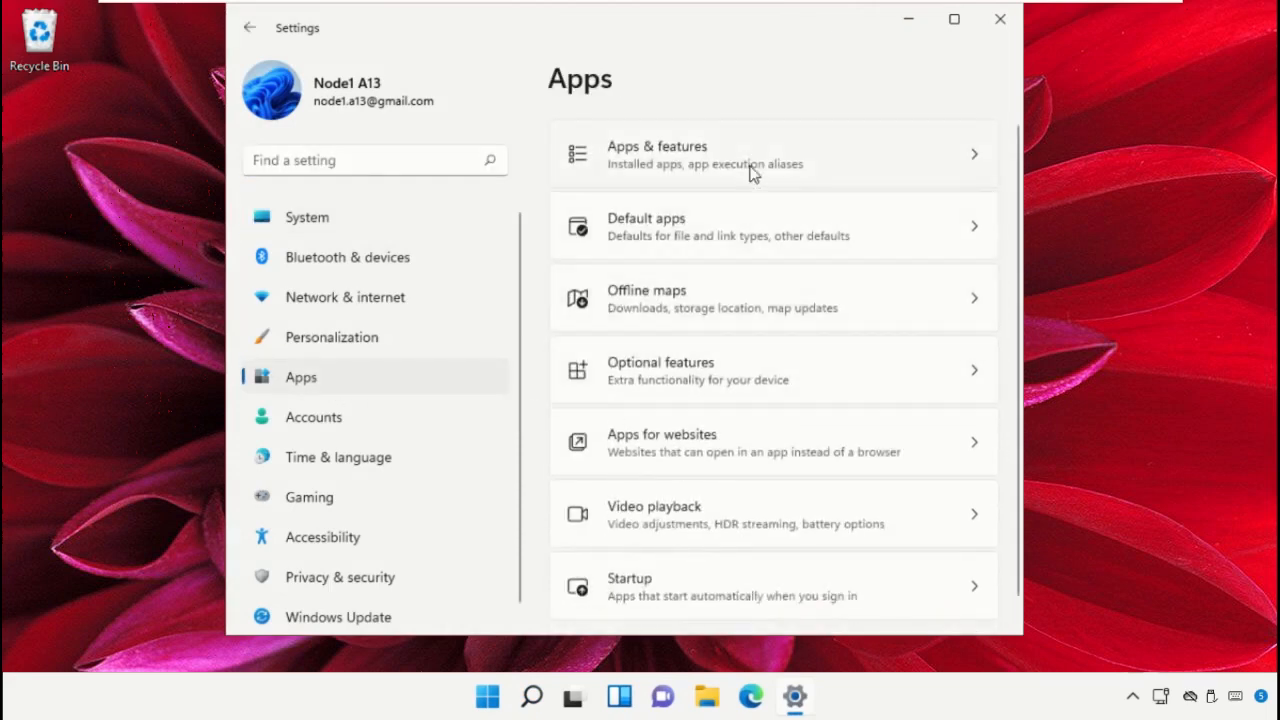
{"action": "left_click", "coordinate": [752, 172]}
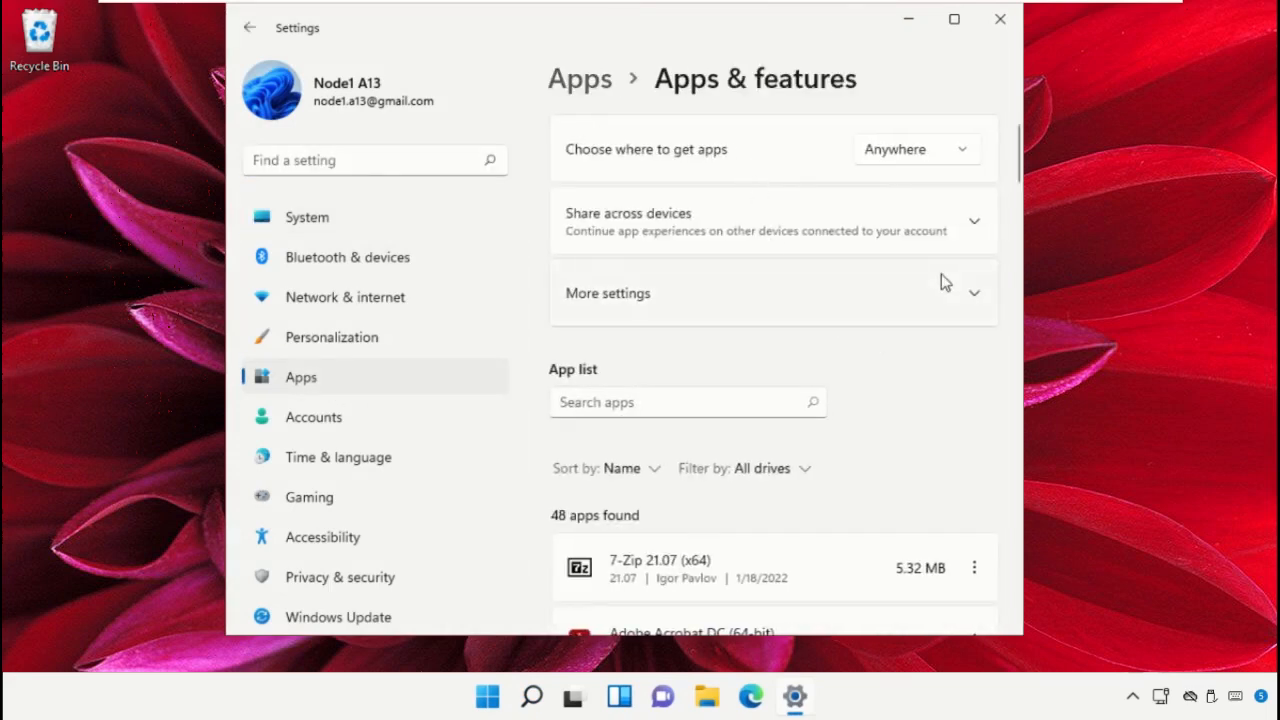
In the advanced options of Microsoft Teams, set its background apps permission to Never and close Settings
{"action": "left_click_drag", "start_coordinate": [1017, 129], "coordinate": [1020, 368]}
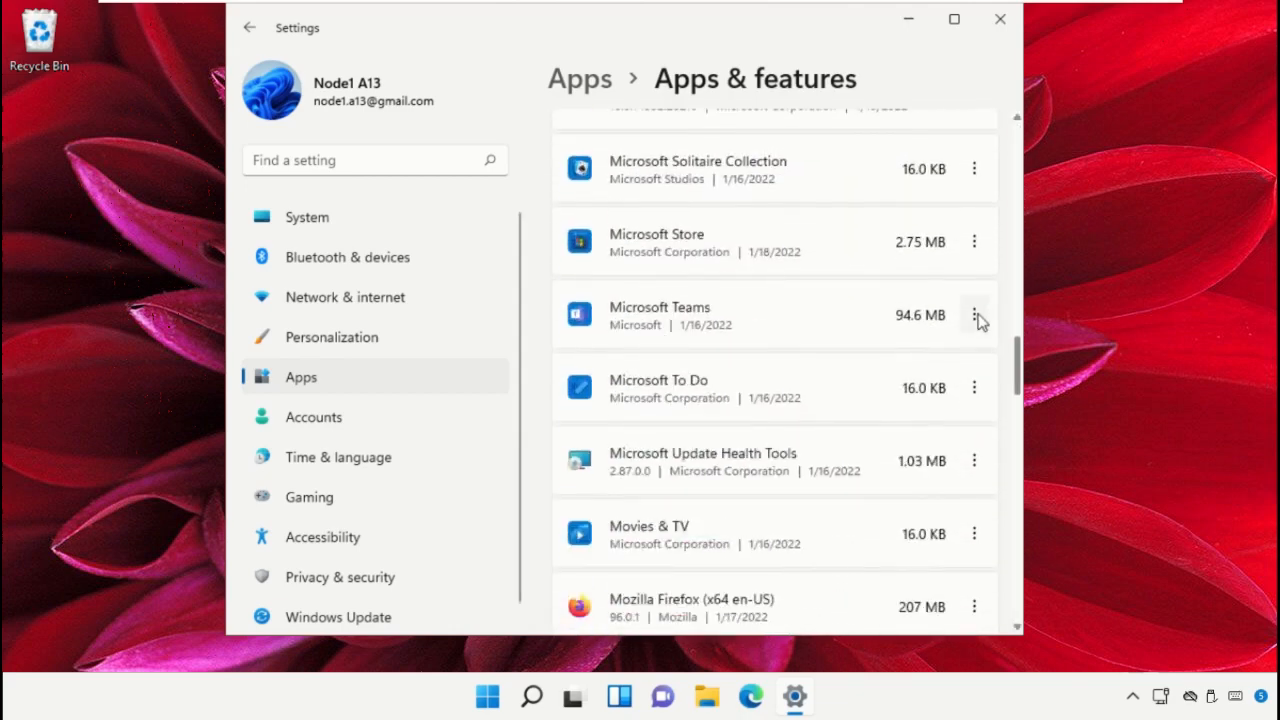
{"action": "left_click", "coordinate": [975, 315]}
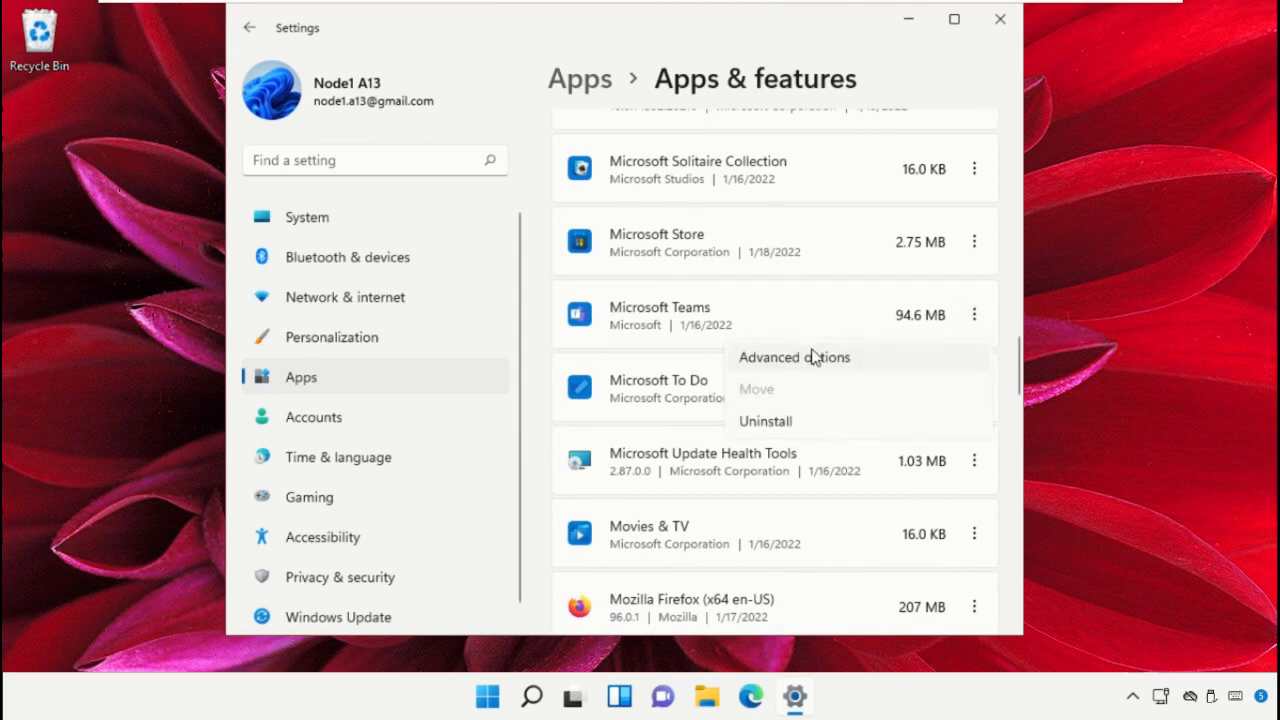
{"action": "left_click", "coordinate": [813, 358]}
{"action": "scroll", "coordinate": [813, 358], "scroll_direction": "down", "scroll_amount": 3}
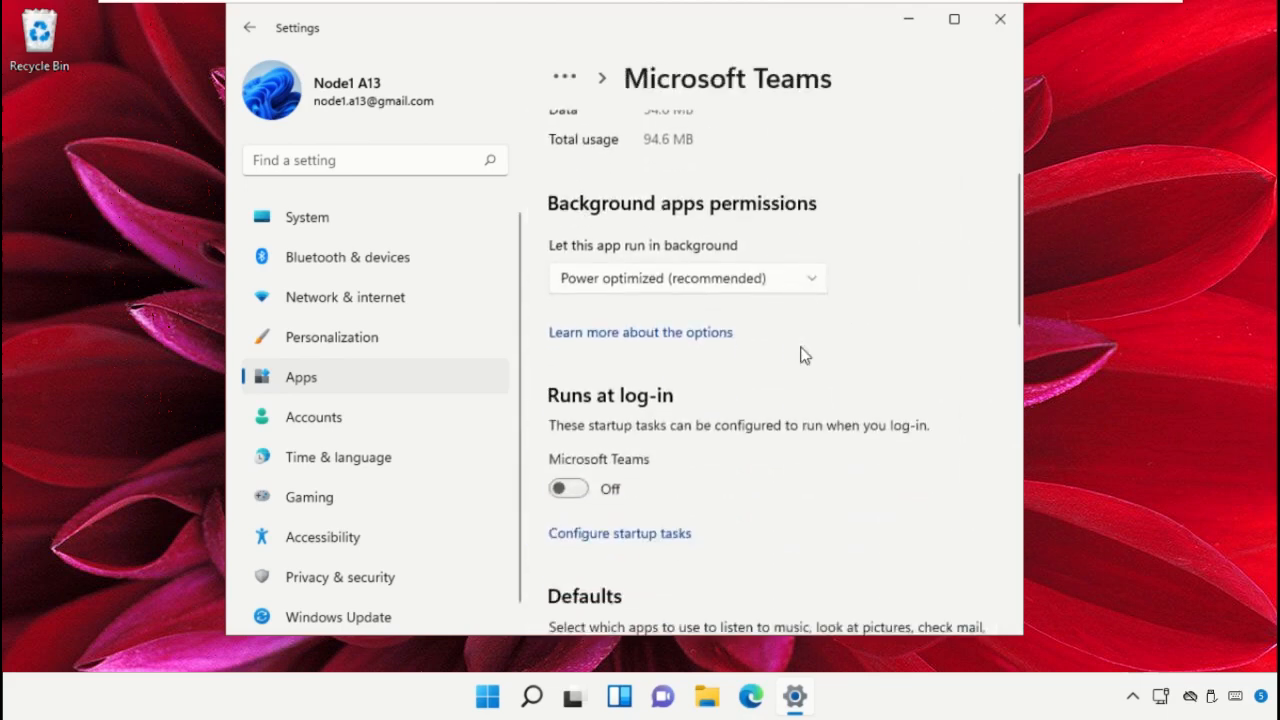
{"action": "left_click", "coordinate": [693, 280]}
{"action": "left_click", "coordinate": [590, 314]}
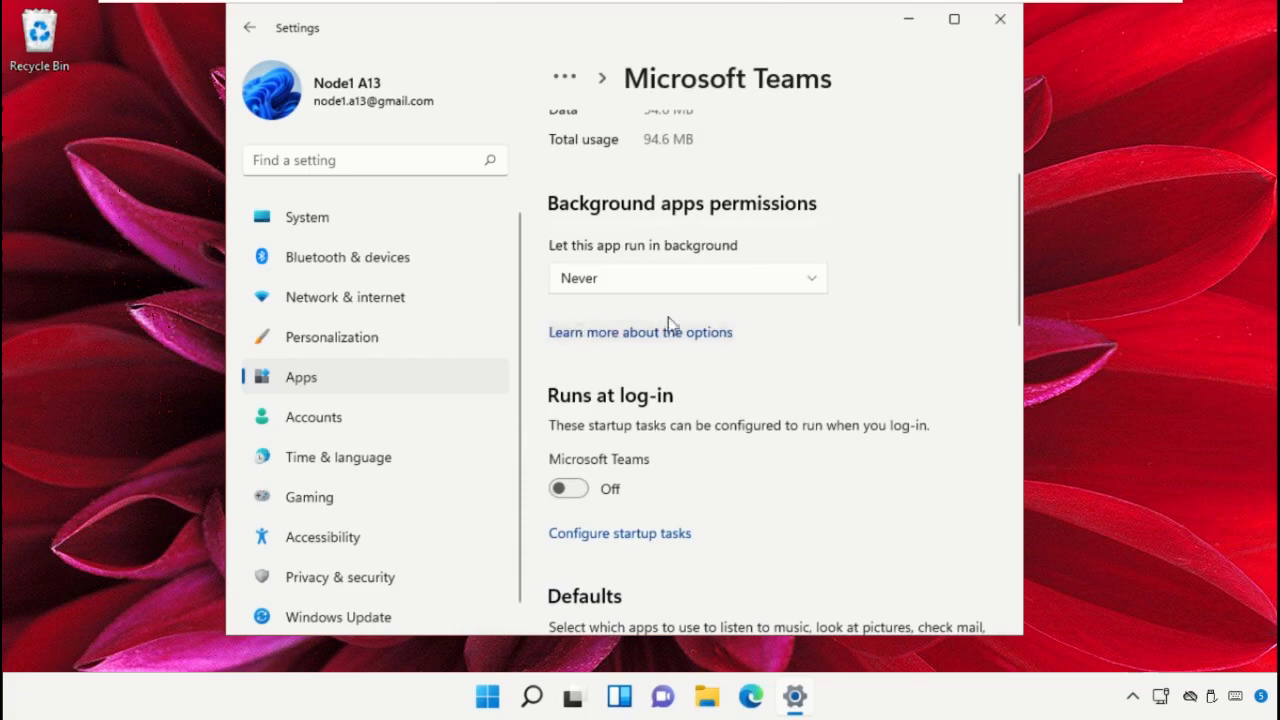
{"action": "left_click", "coordinate": [992, 22]}
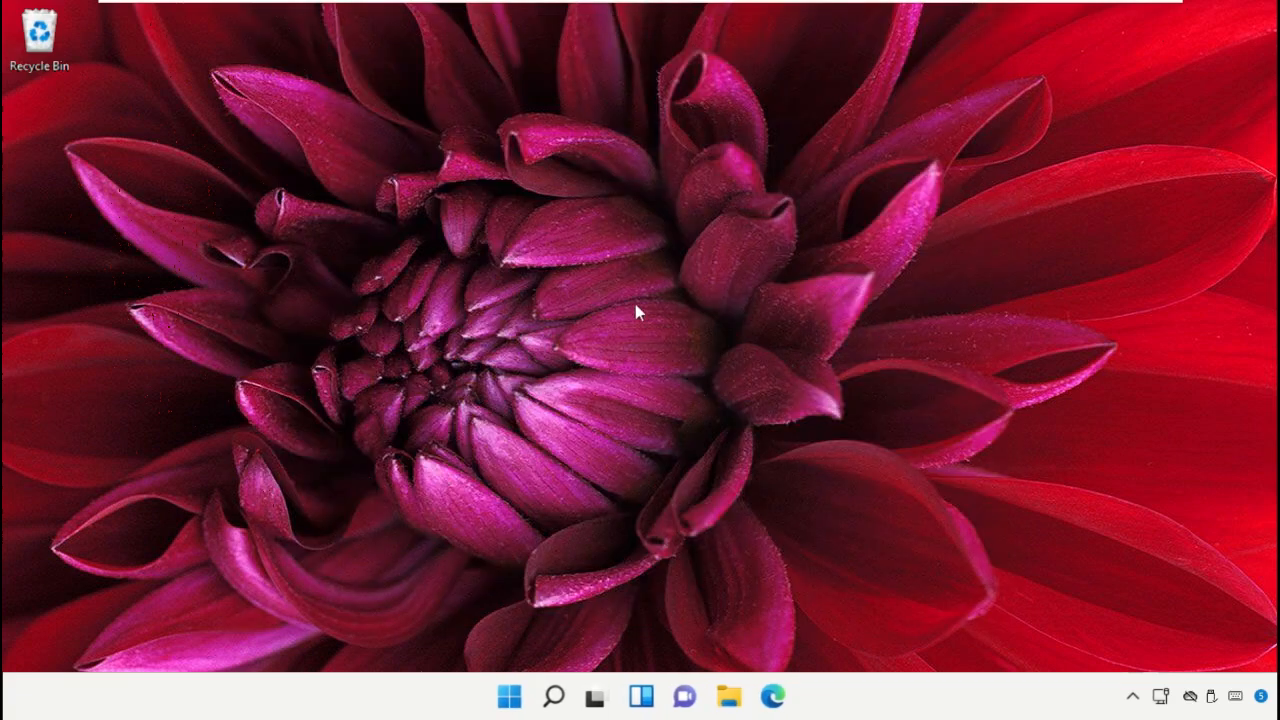
Open Device Manager and move its window toward the middle of the desktop
{"action": "right_click", "coordinate": [500, 702]}
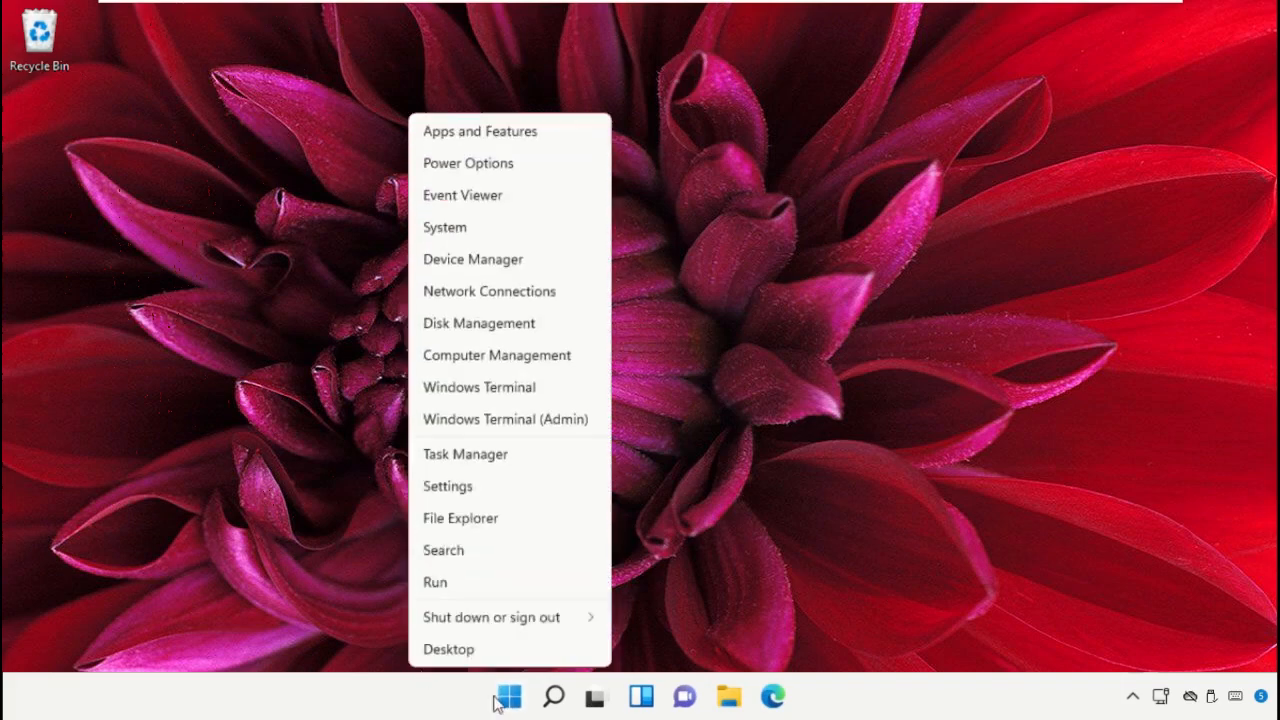
{"action": "left_click", "coordinate": [515, 262]}
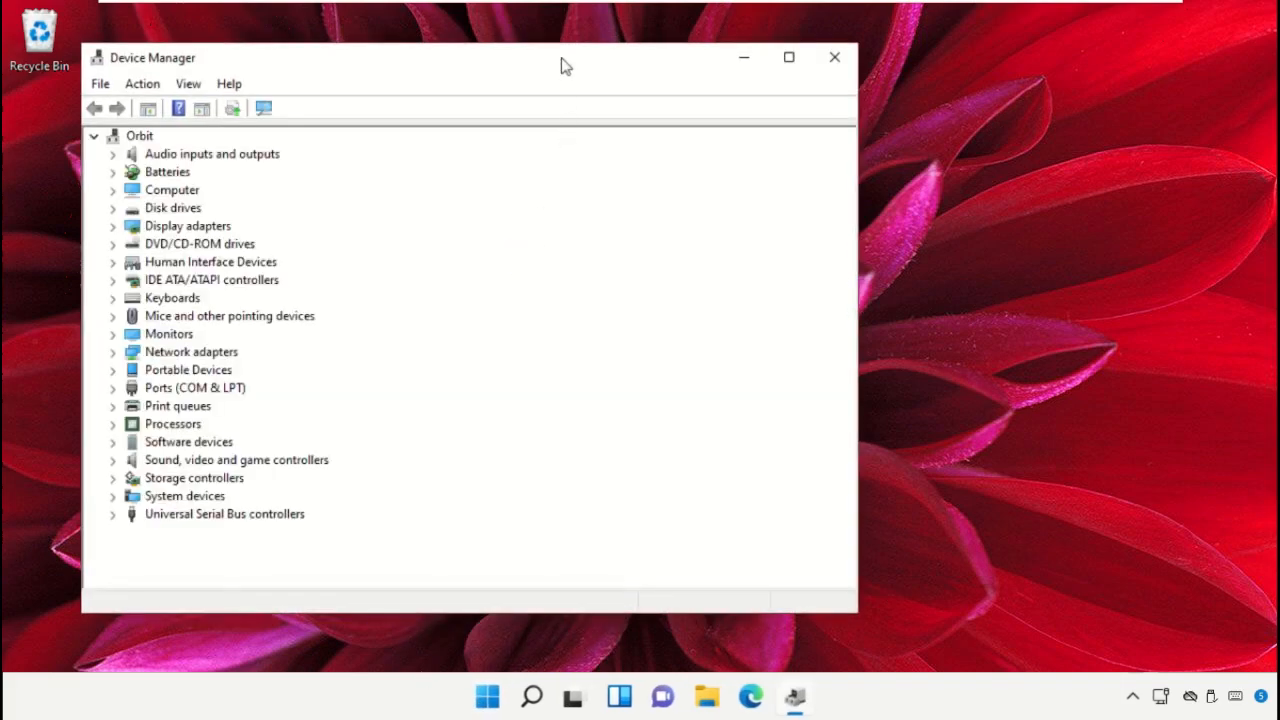
{"action": "left_click_drag", "start_coordinate": [561, 66], "coordinate": [732, 58]}
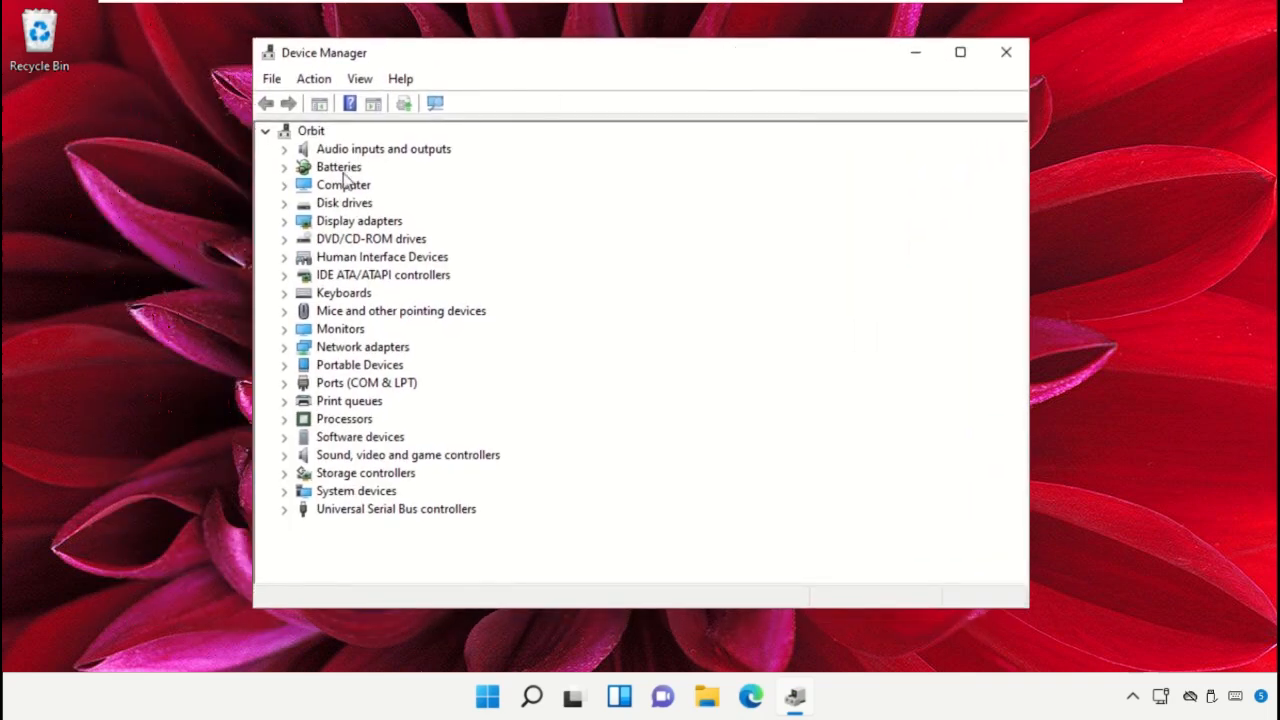
Run an automatic driver update for the Microsoft Basic Display Adapter and continue the search for updated drivers on Windows Update
{"action": "left_click", "coordinate": [341, 224]}
{"action": "left_click", "coordinate": [284, 221]}
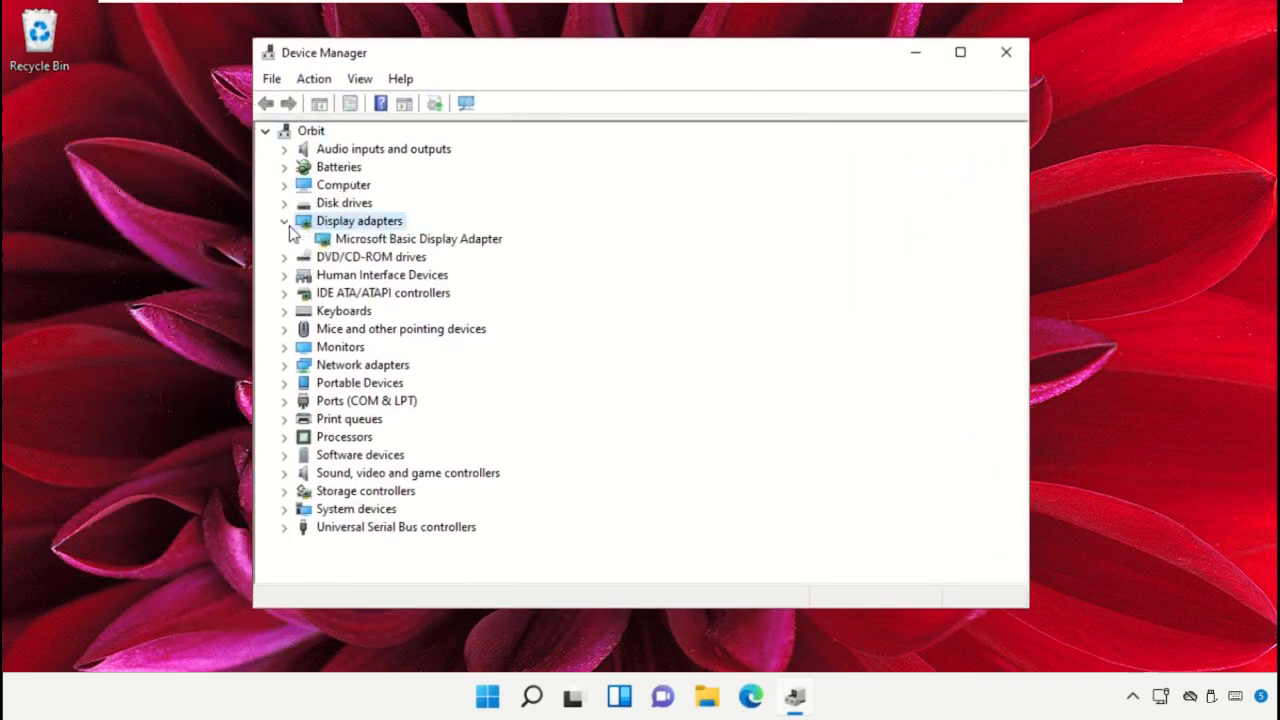
{"action": "left_click", "coordinate": [343, 241]}
{"action": "right_click", "coordinate": [343, 241]}
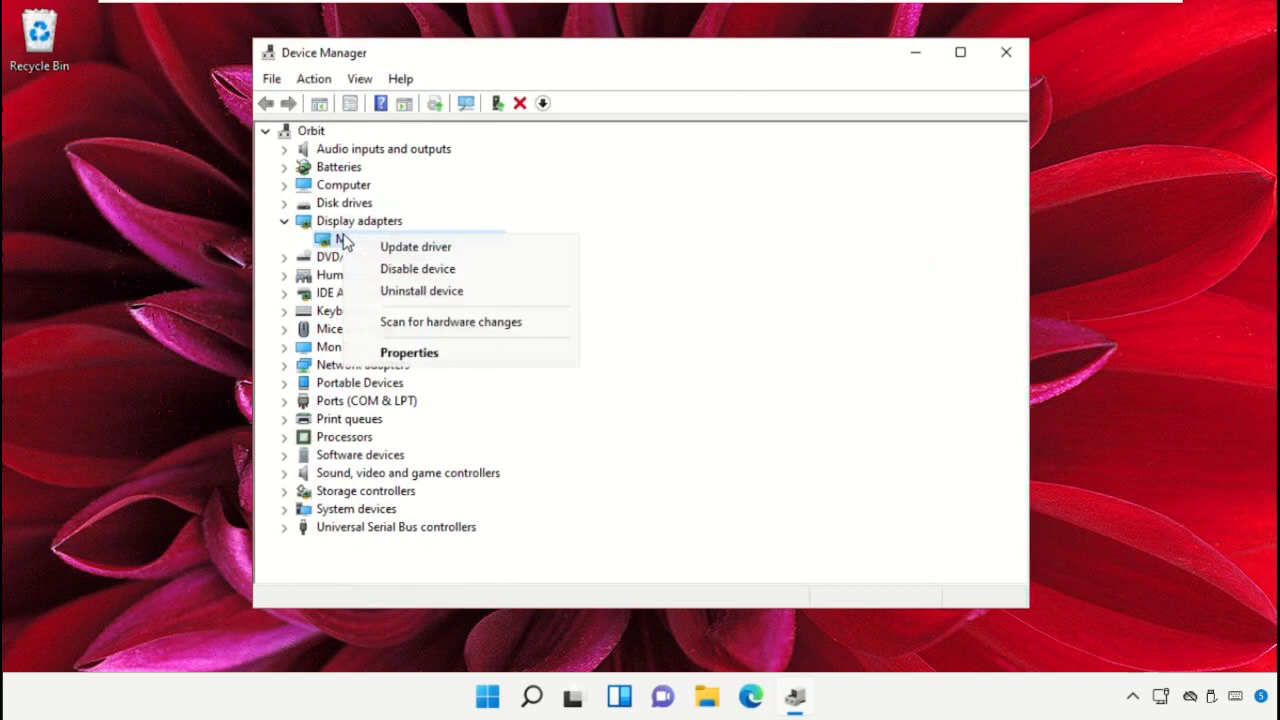
{"action": "left_click", "coordinate": [418, 249]}
{"action": "left_click", "coordinate": [571, 311]}
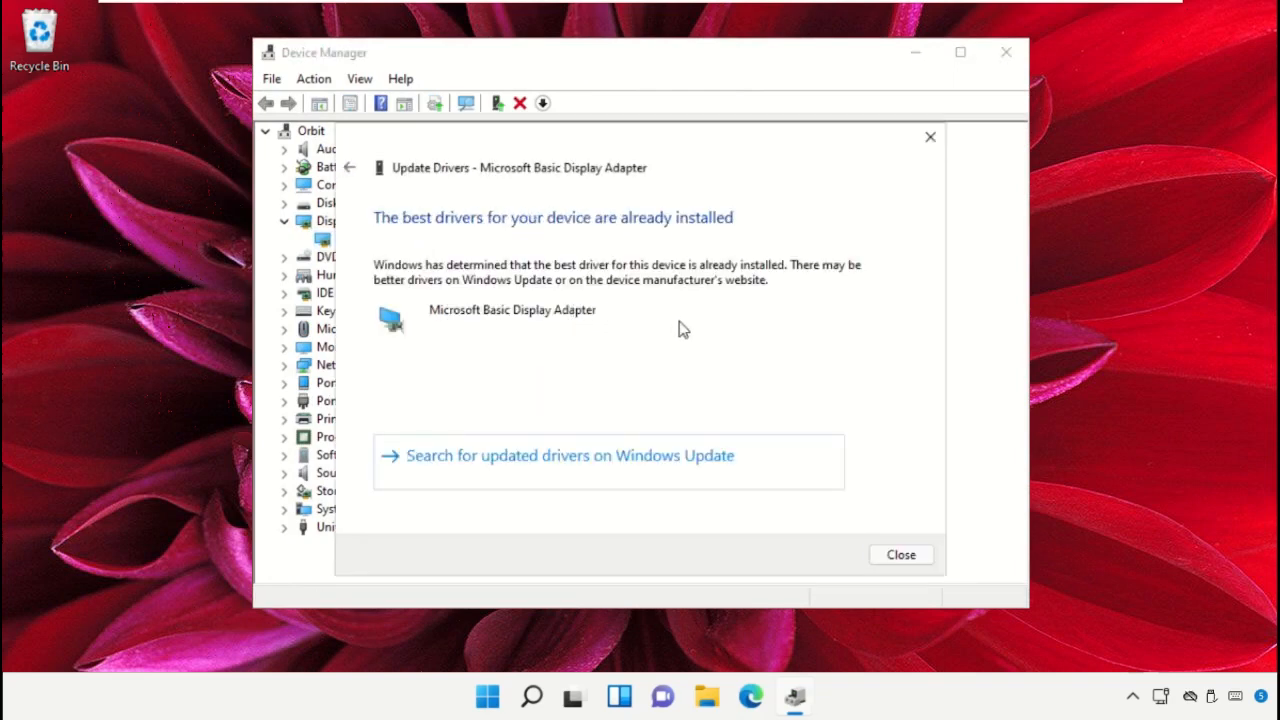
{"action": "left_click", "coordinate": [683, 474]}
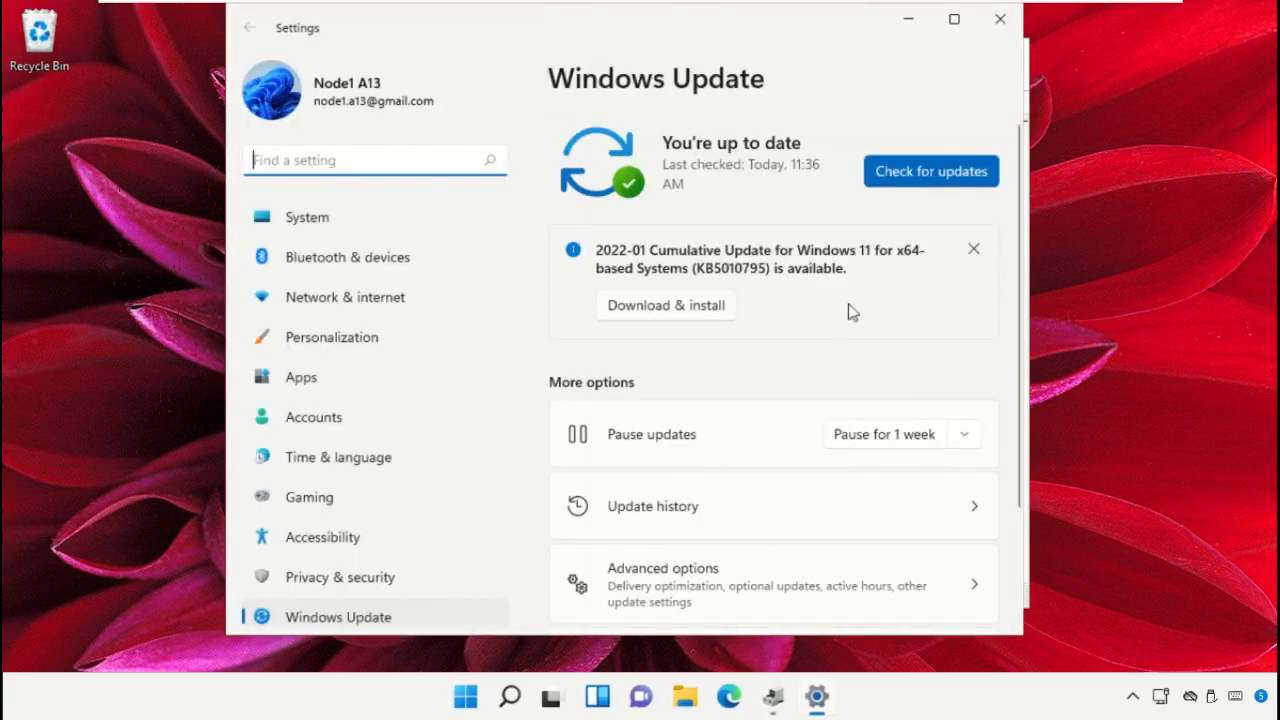
Check for Windows updates and dismiss the KB5010795 cumulative update notice, closing Settings and Device Manager
{"action": "left_click", "coordinate": [931, 175]}
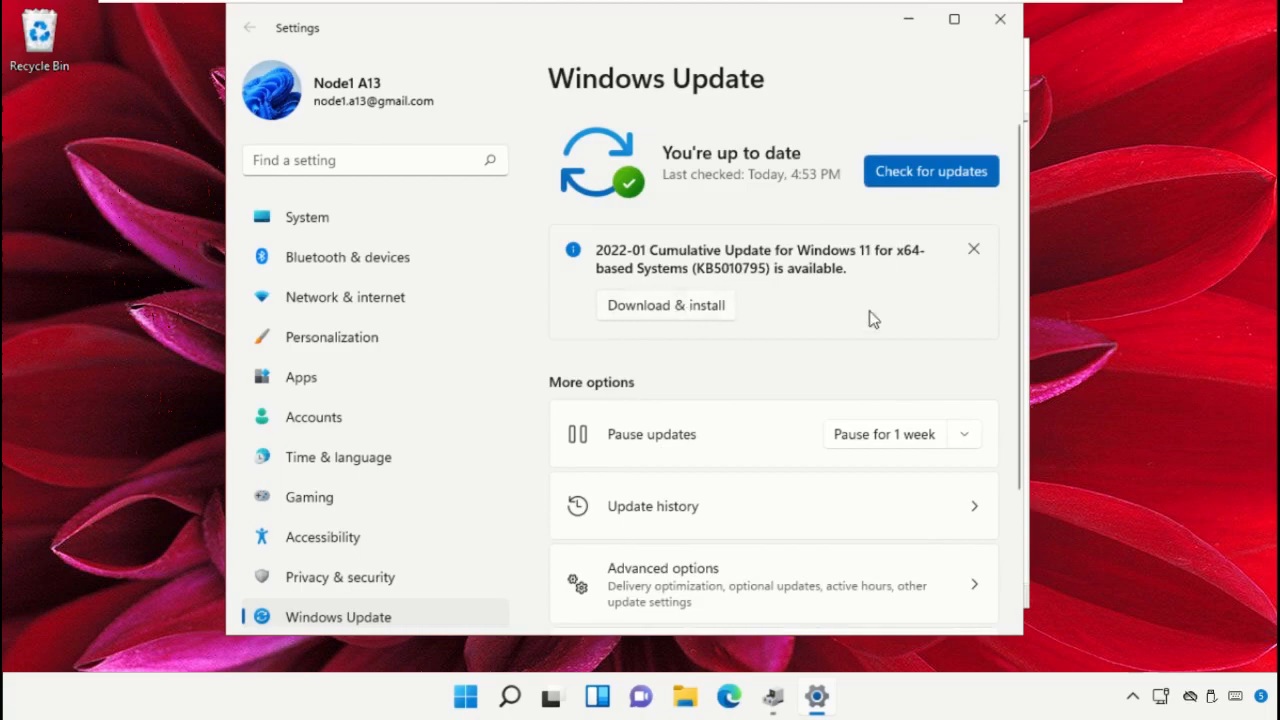
{"action": "left_click", "coordinate": [972, 250]}
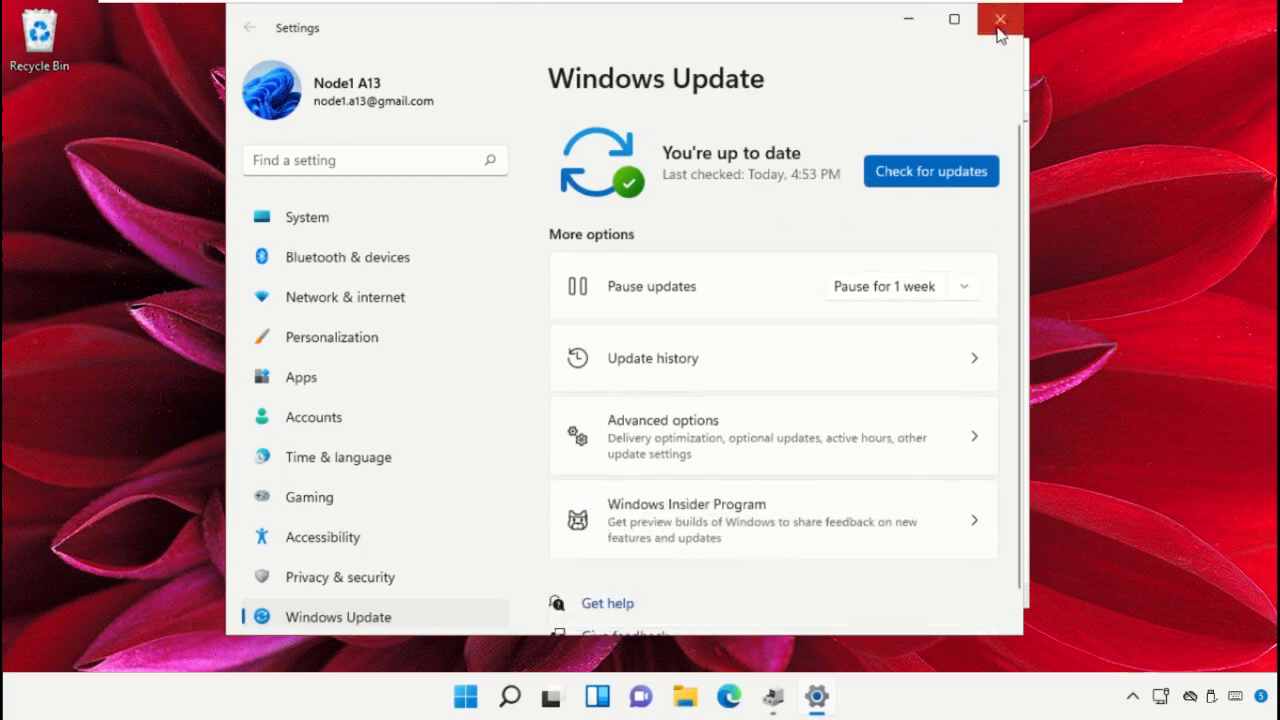
{"action": "left_click", "coordinate": [1000, 19]}
{"action": "left_click", "coordinate": [1002, 50]}
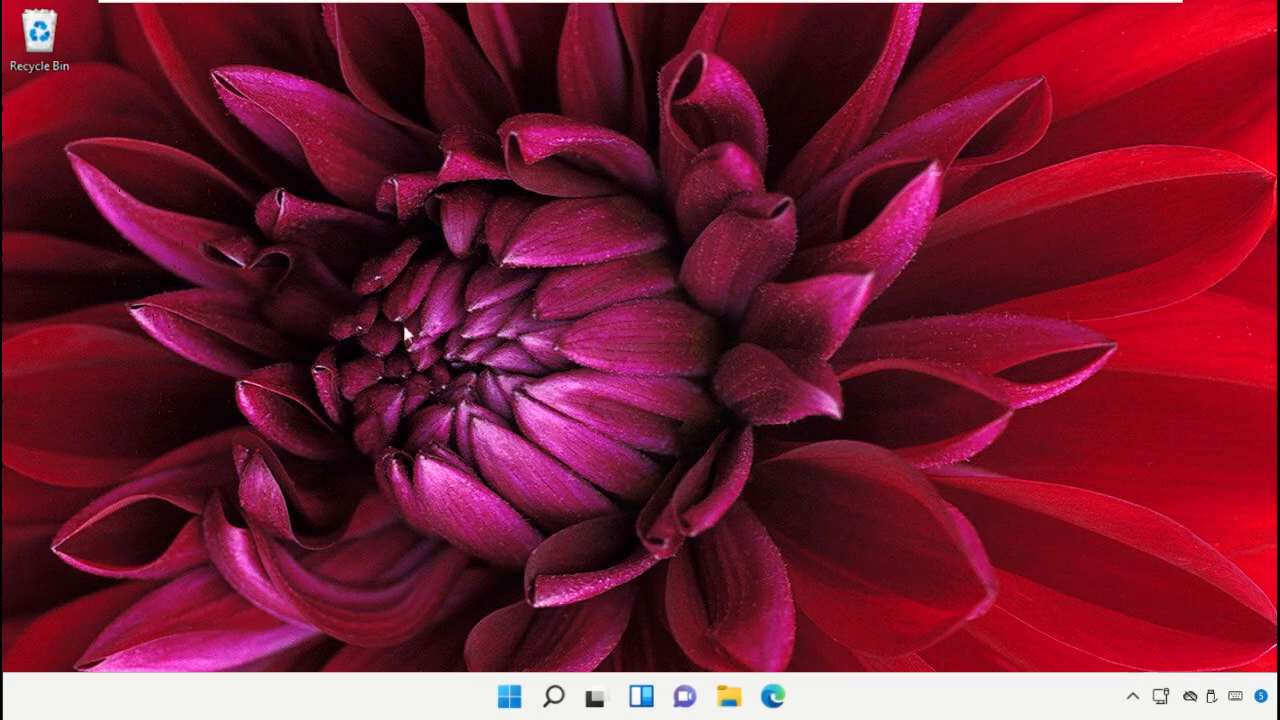
Search Windows for "Cmd", run Command Prompt as administrator with permission granted, and move its window higher on the desktop
{"action": "left_click", "coordinate": [553, 696]}
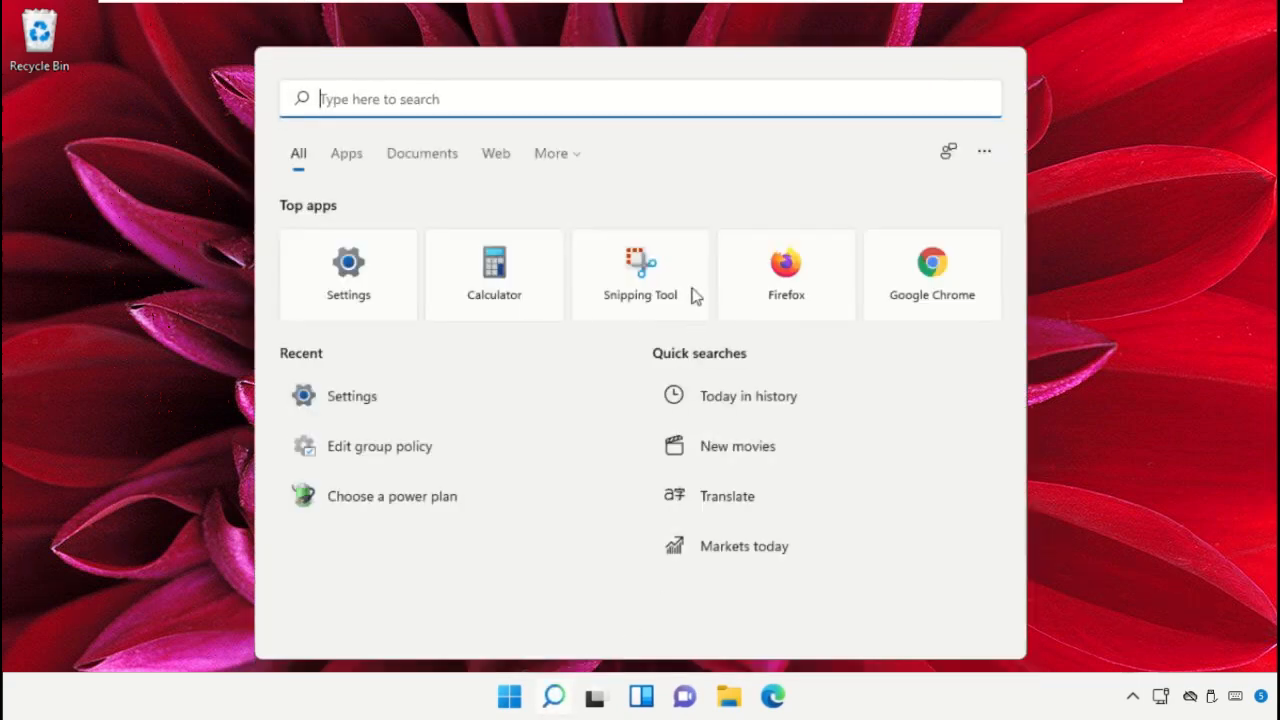
{"action": "type", "text": "Cmd"}
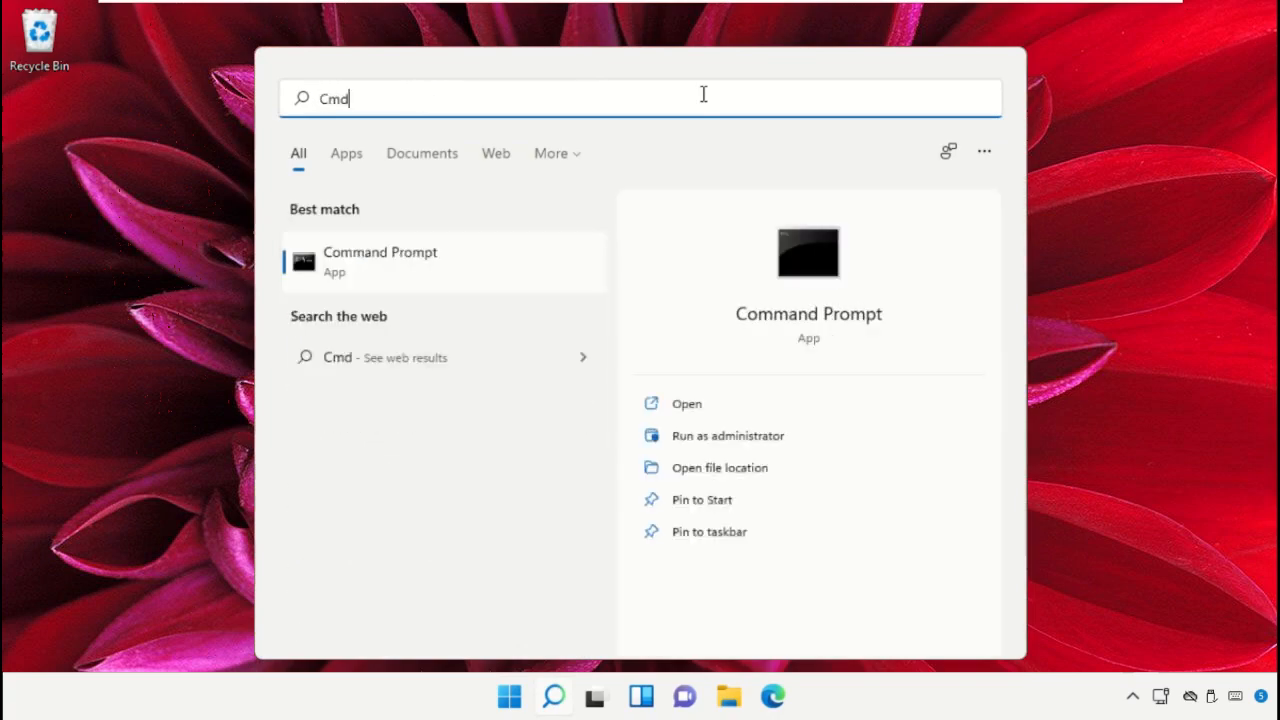
{"action": "left_click", "coordinate": [448, 289]}
{"action": "right_click", "coordinate": [447, 288]}
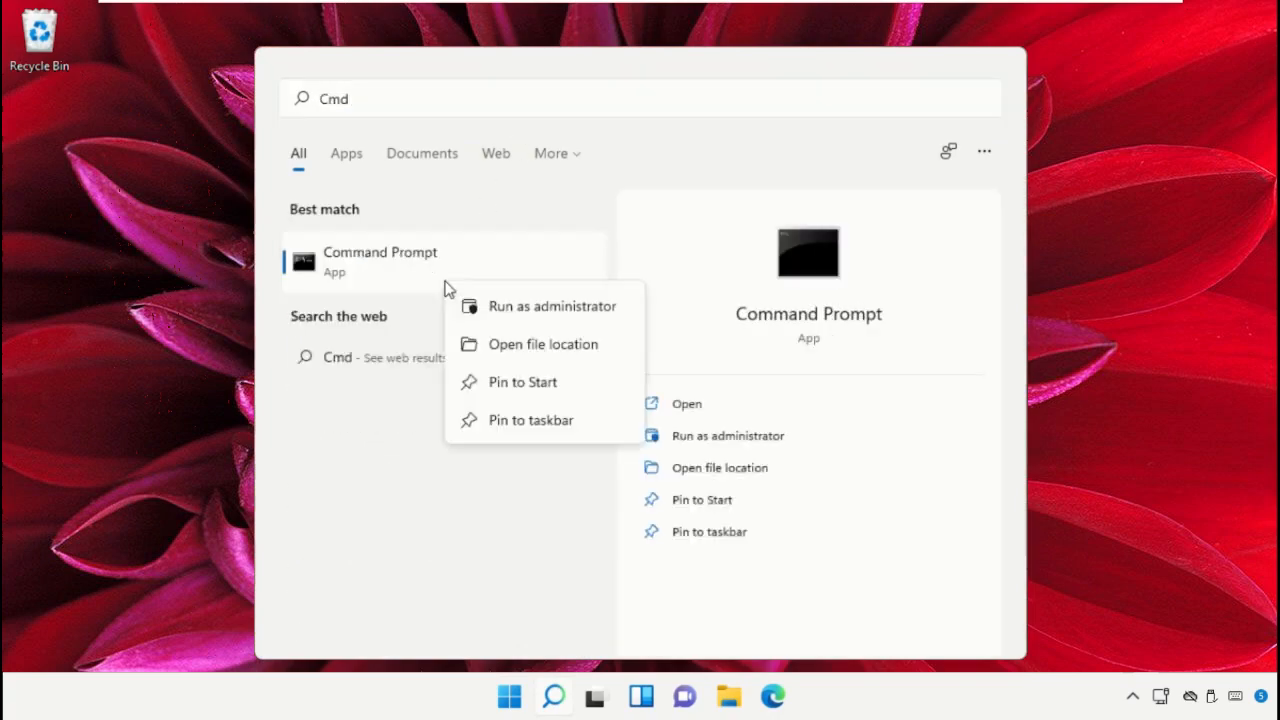
{"action": "left_click", "coordinate": [477, 300]}
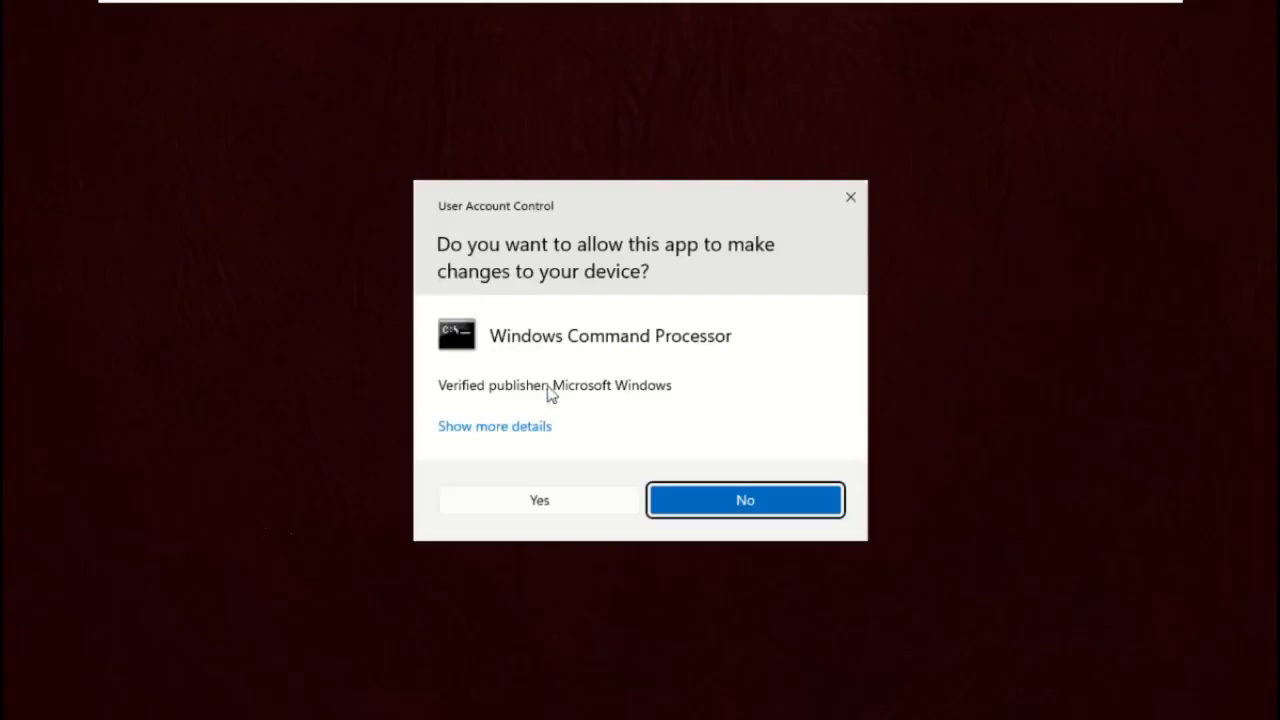
{"action": "left_click", "coordinate": [539, 500]}
{"action": "left_click_drag", "start_coordinate": [654, 160], "coordinate": [645, 68]}
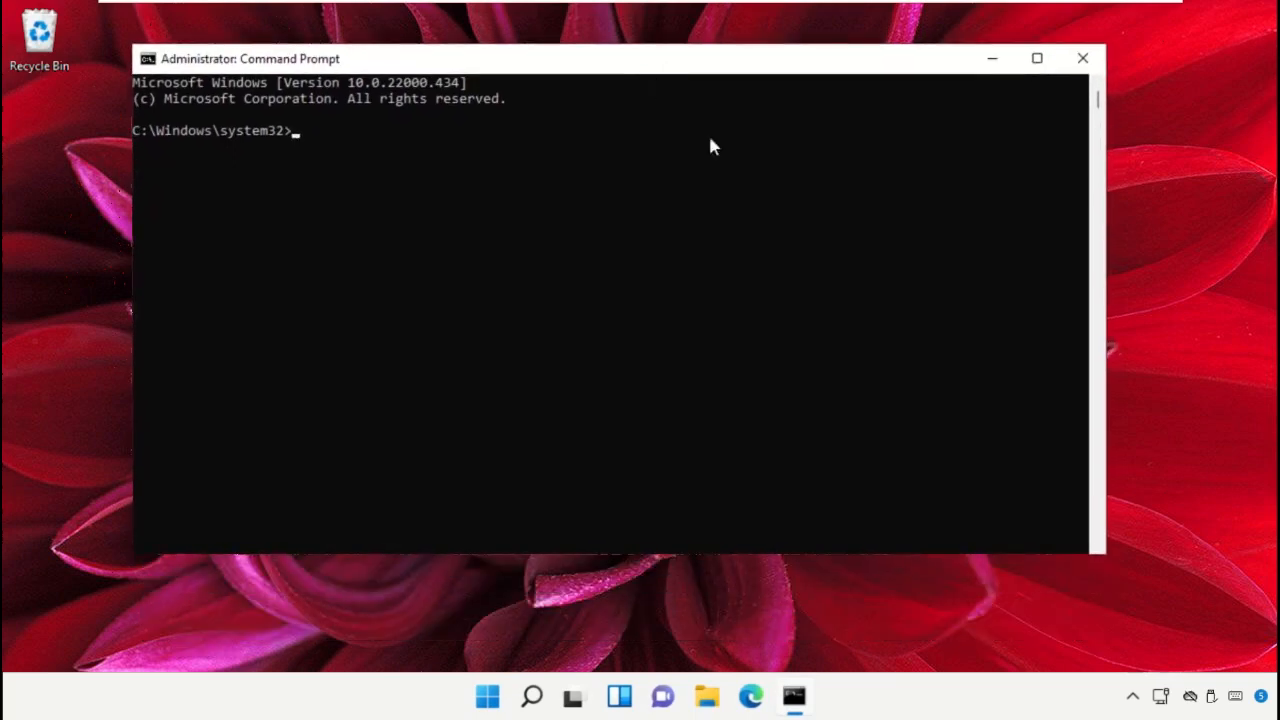
Run "chkdsk c: /f", answer Y to schedule the disk check for the next restart, and close Command Prompt
{"action": "type", "text": "chkdsk c: /f"}
{"action": "key", "text": "Return"}
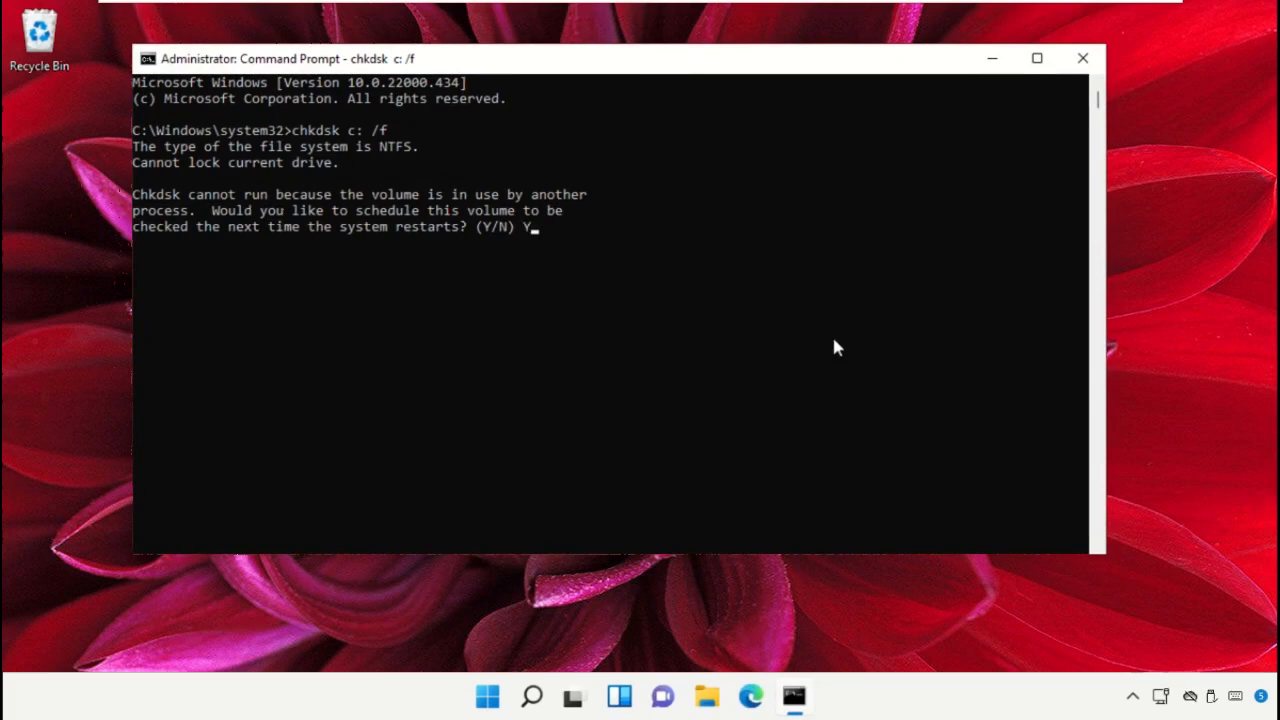
{"action": "key", "text": "Return"}
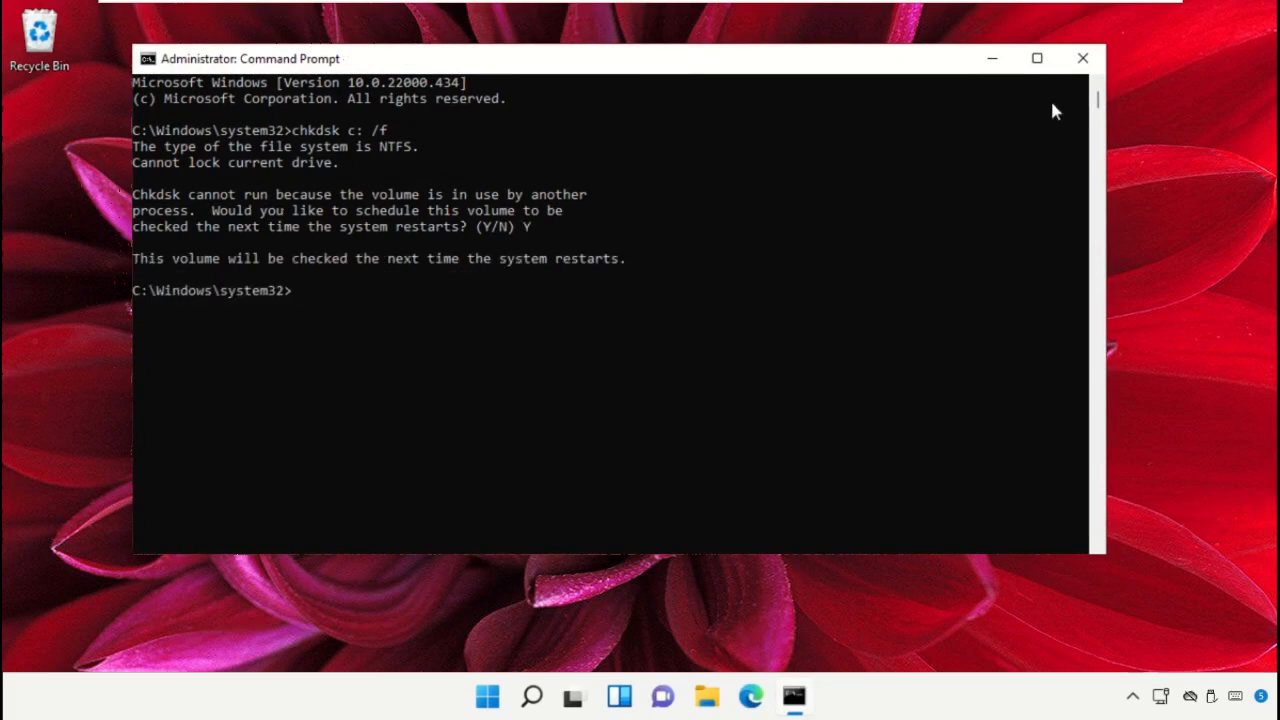
{"action": "left_click", "coordinate": [1080, 58]}
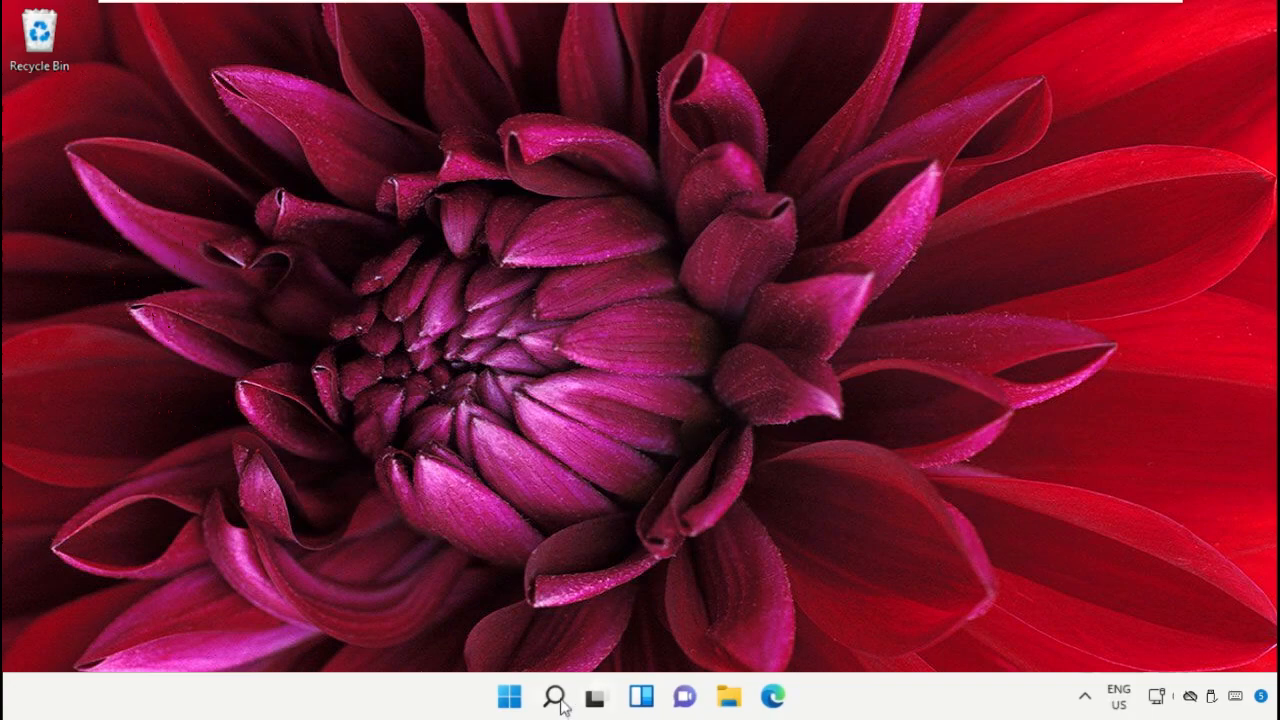
Open the computer's power options for a restart
{"action": "left_click", "coordinate": [509, 696]}
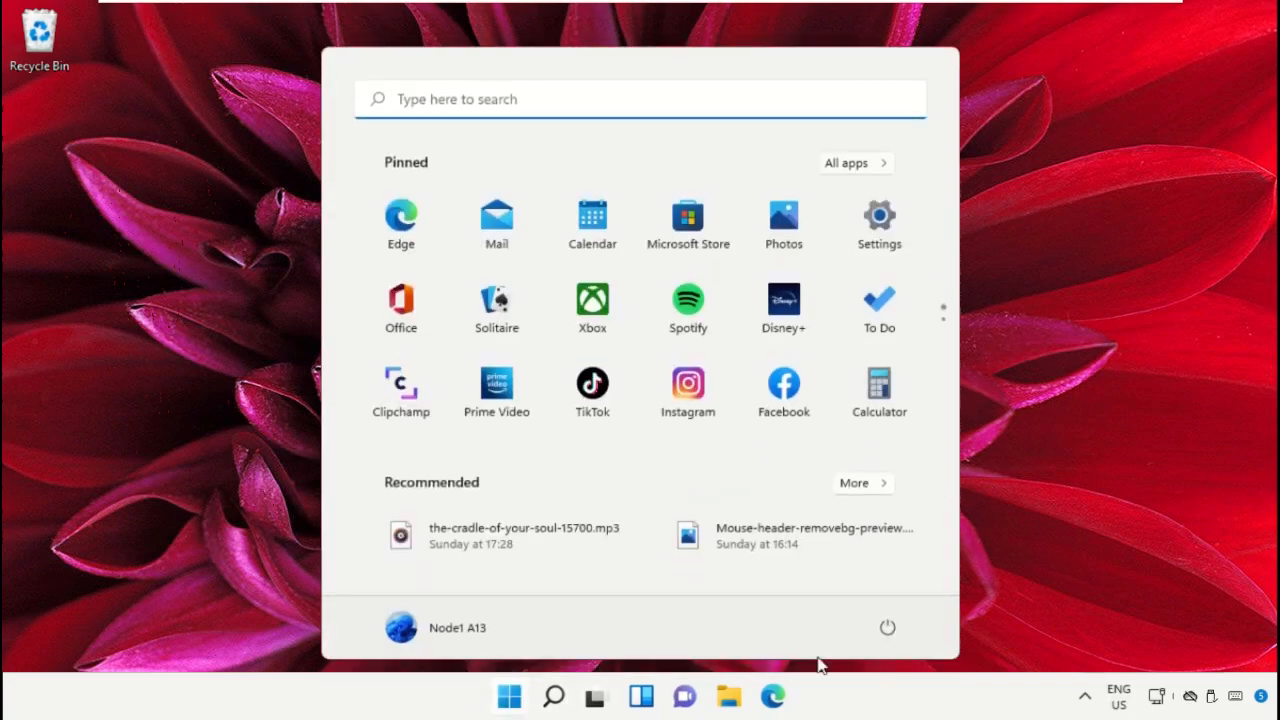
{"action": "left_click", "coordinate": [887, 628]}
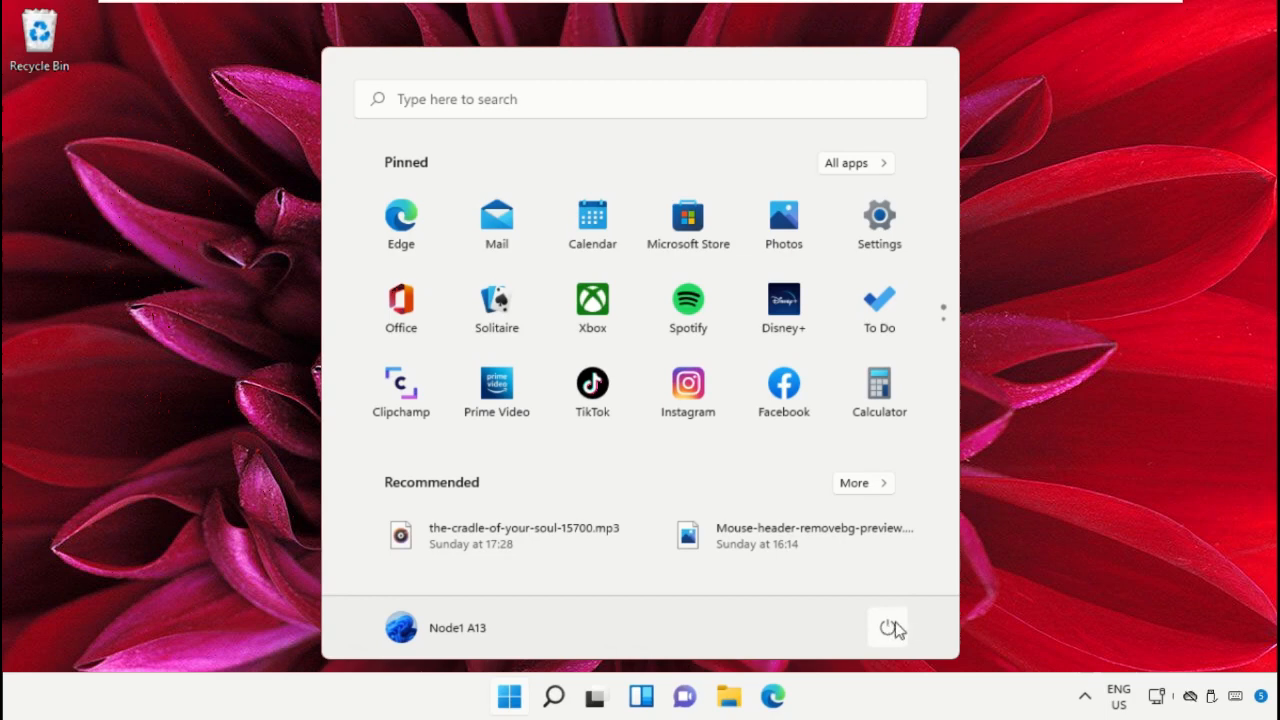
{"action": "left_click", "coordinate": [890, 628]}
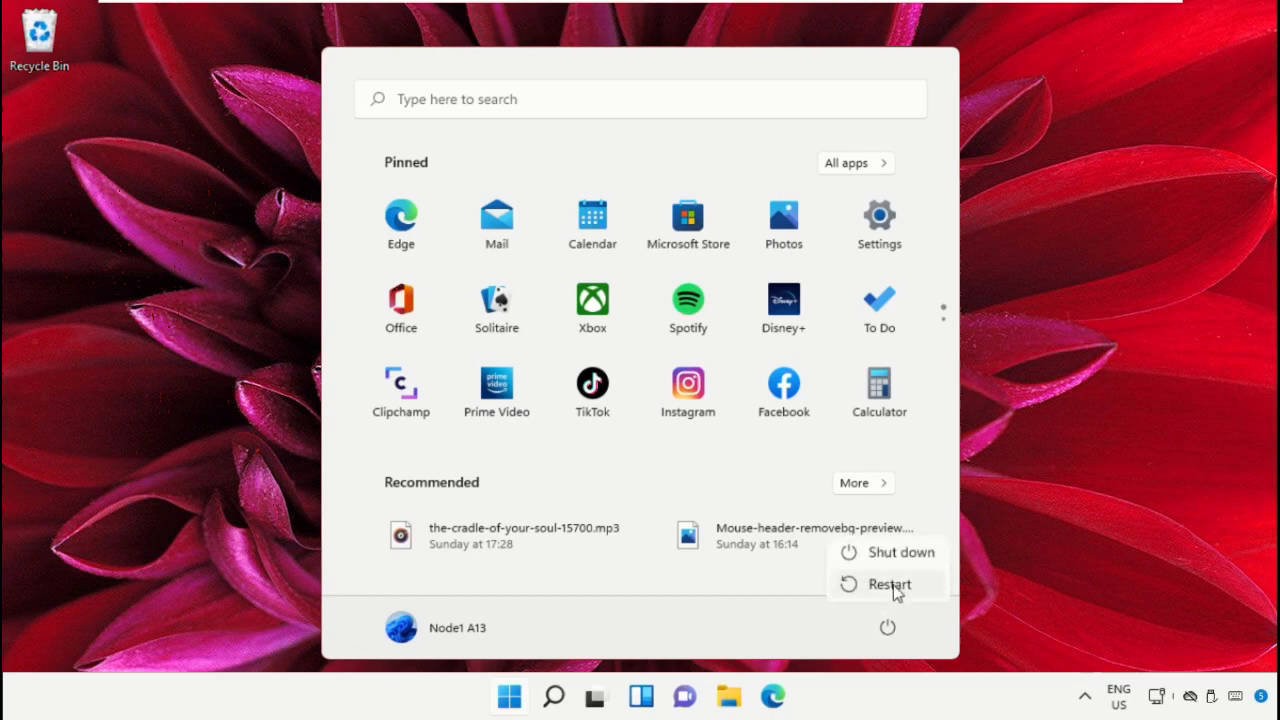